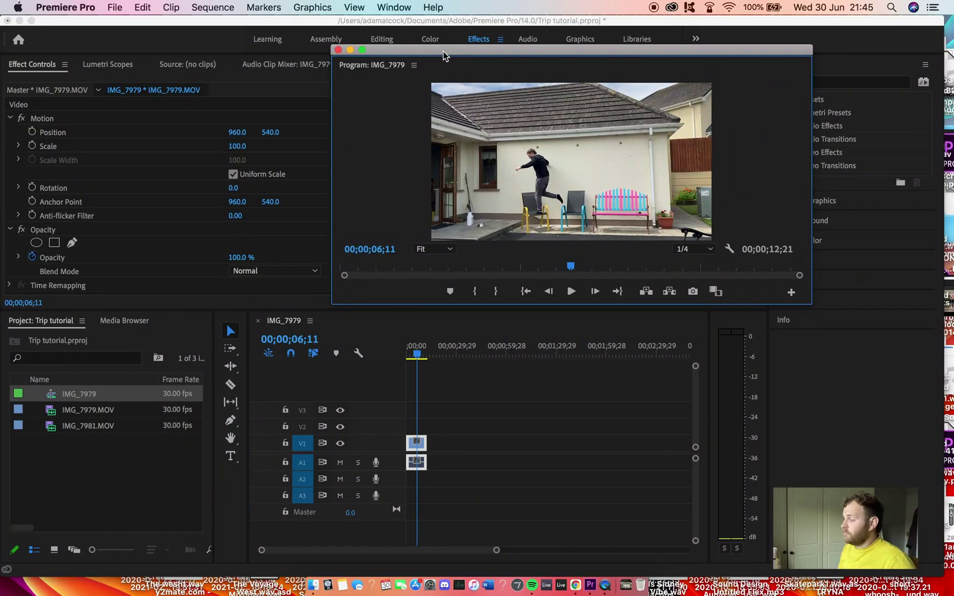
- Enlarge the floating Program monitor and return the IMG_7979 playhead to 00;00;00;00
left_click_drag(443, 50, 422, 40)
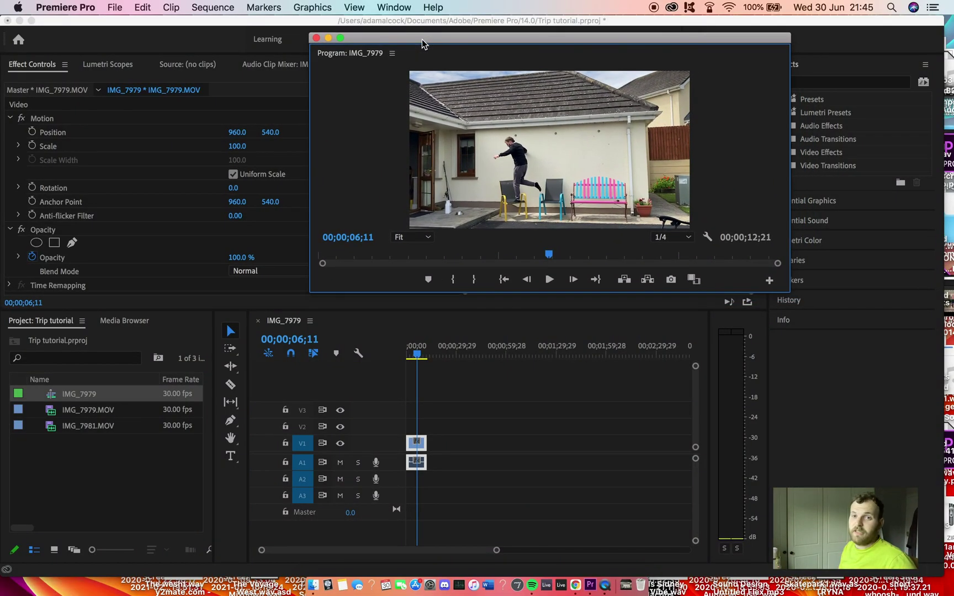
left_click_drag(311, 34, 303, 20)
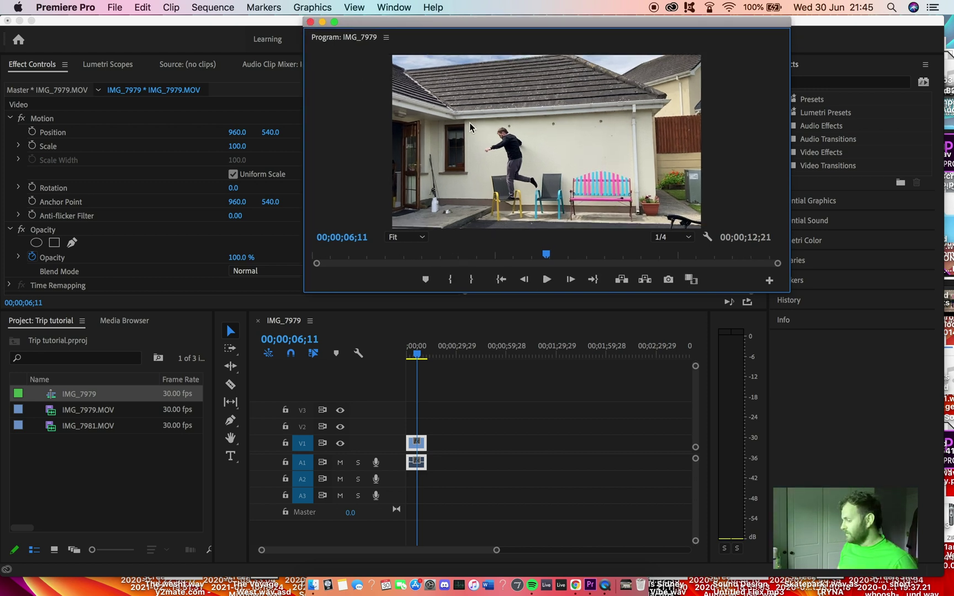
left_click_drag(790, 292, 790, 293)
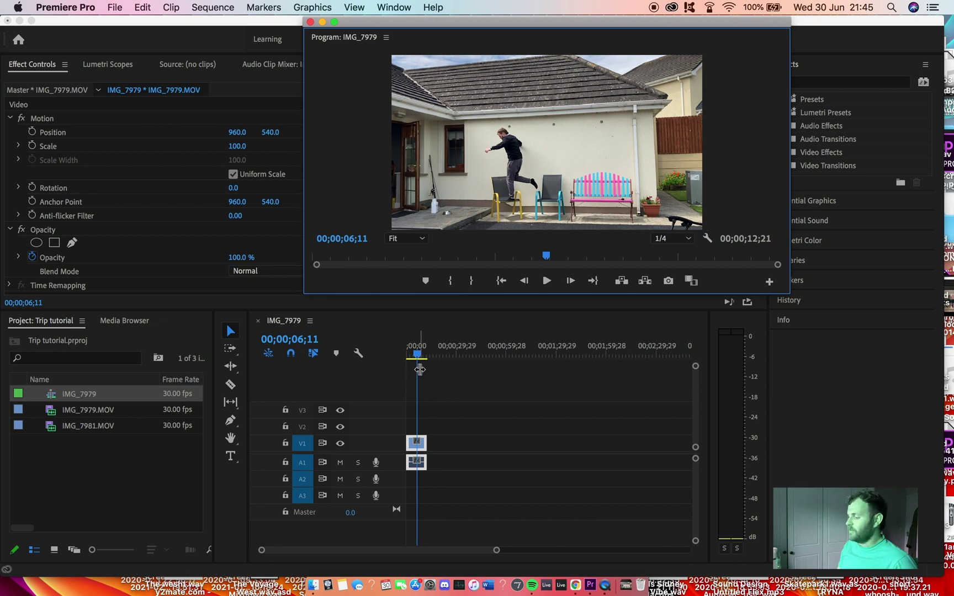
left_click_drag(419, 359, 387, 361)
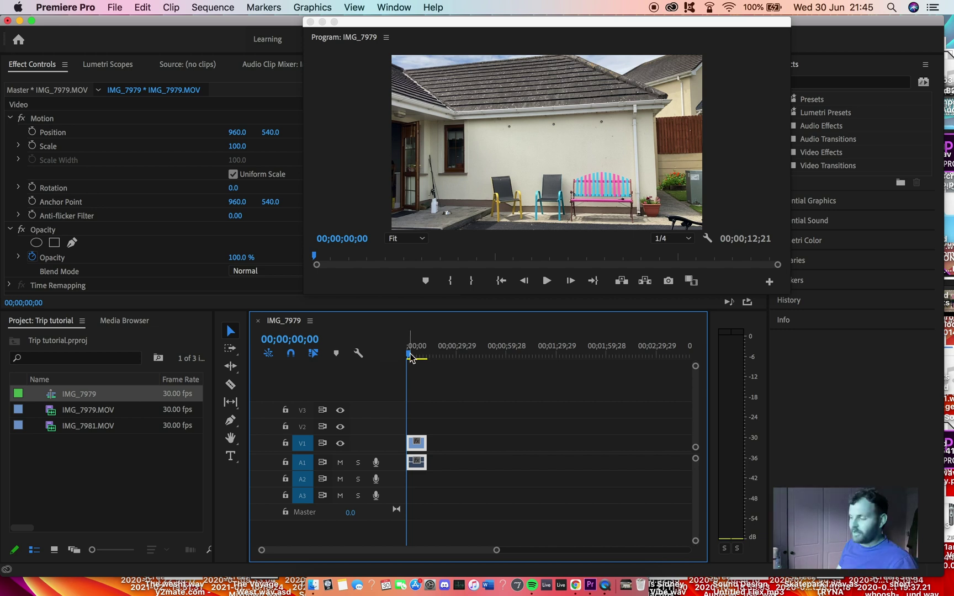
- Play the walking clip and scrub back and forth through the jump over the chairs
key("space")
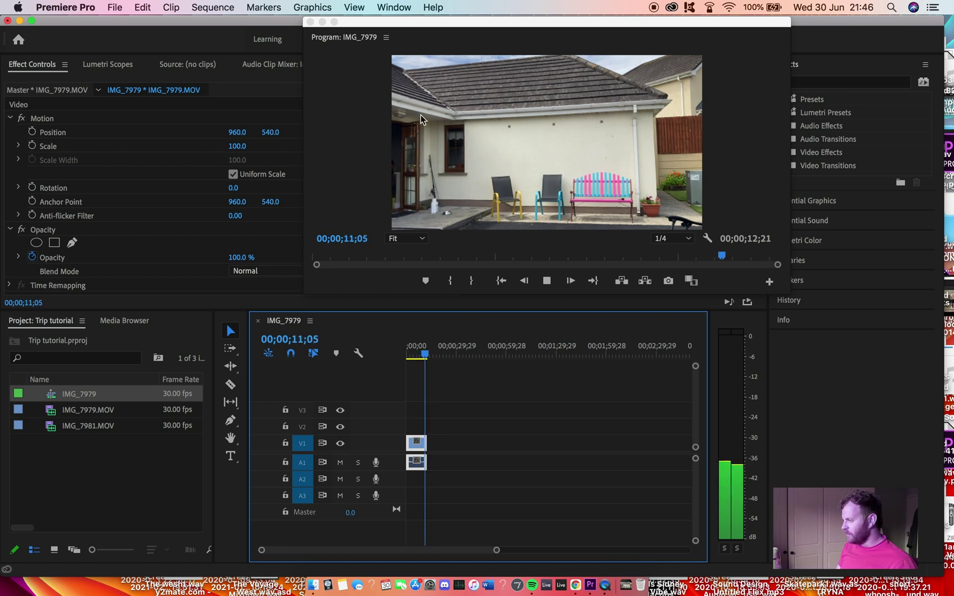
key("space")
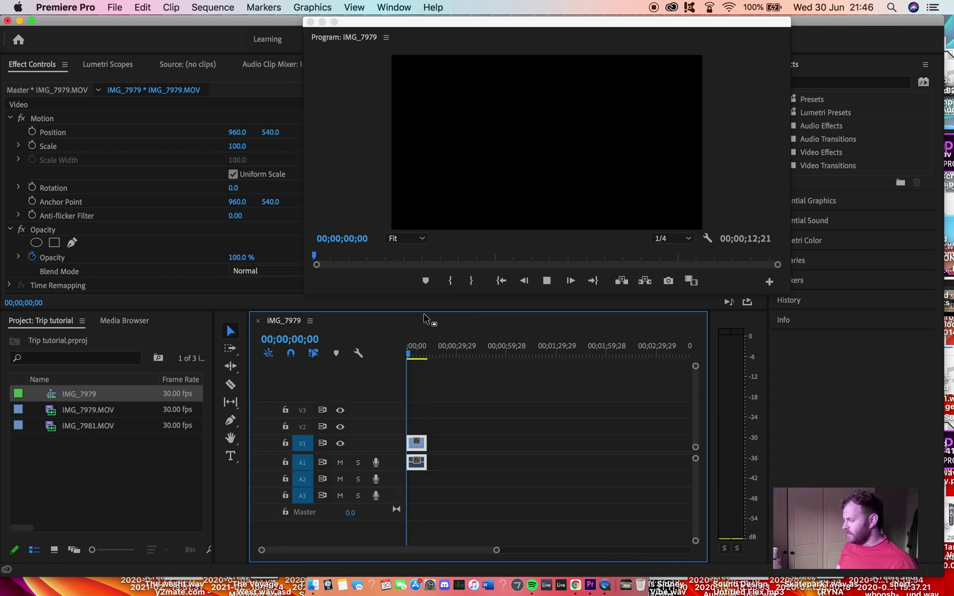
left_click(412, 358)
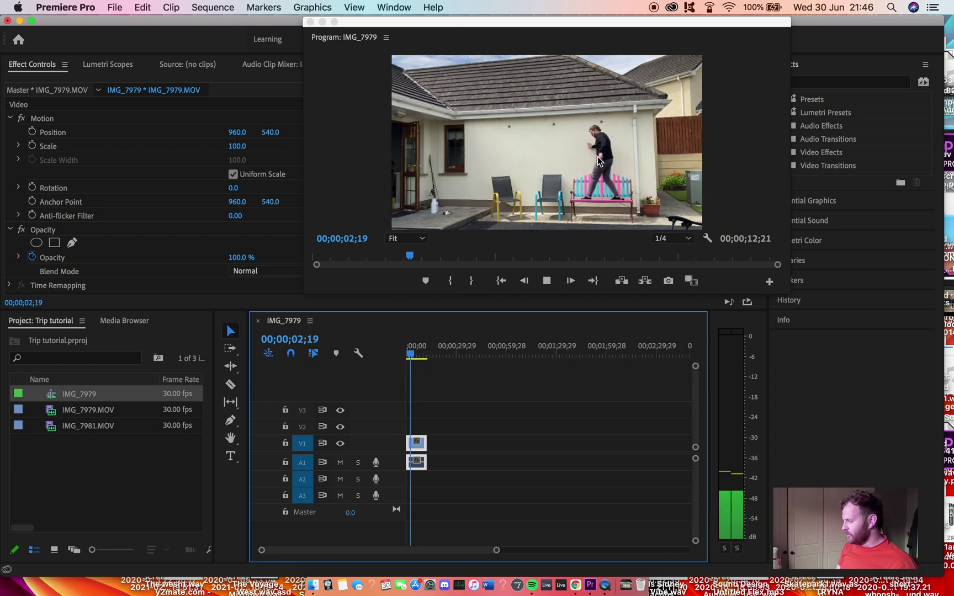
key("space")
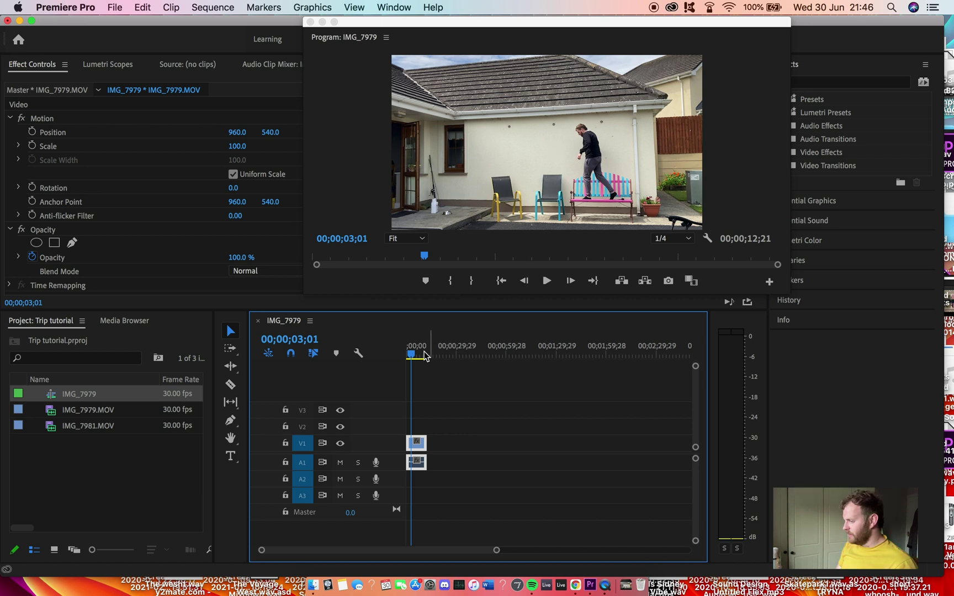
left_click_drag(409, 357, 415, 359)
key("space")
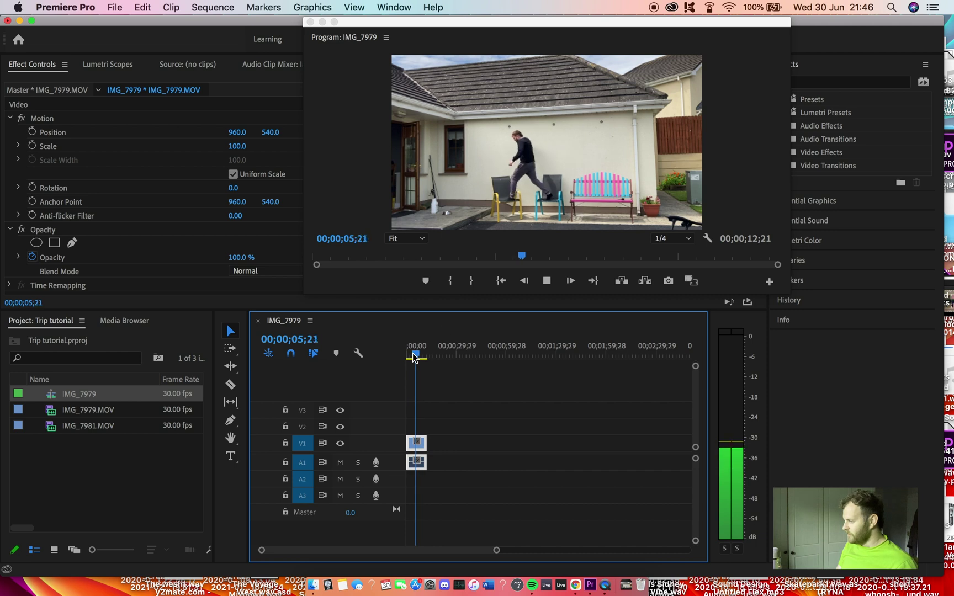
key("space")
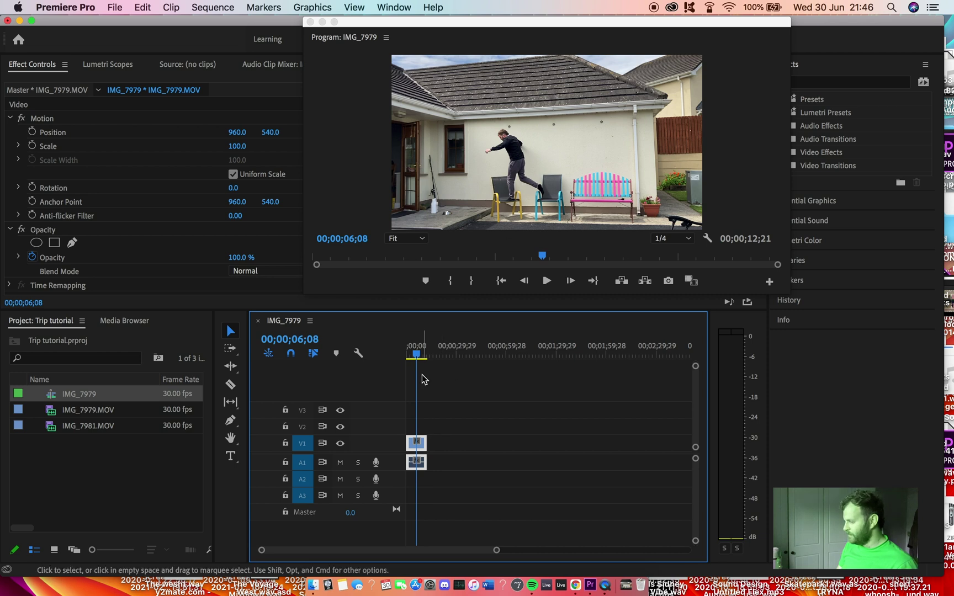
- Replay from near the start and stop at 00;00;01;29
left_click_drag(417, 358, 409, 357)
key("space")
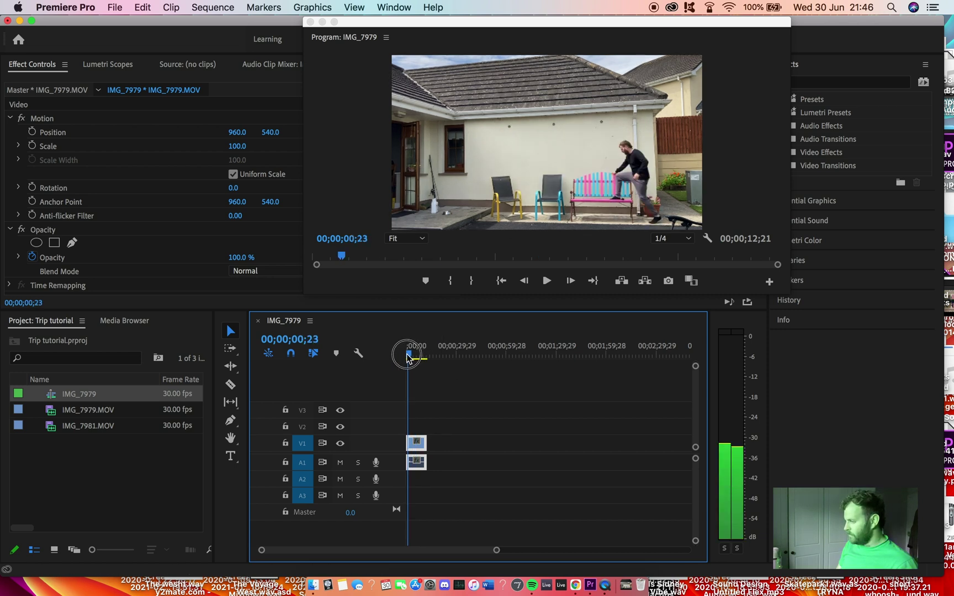
key("space")
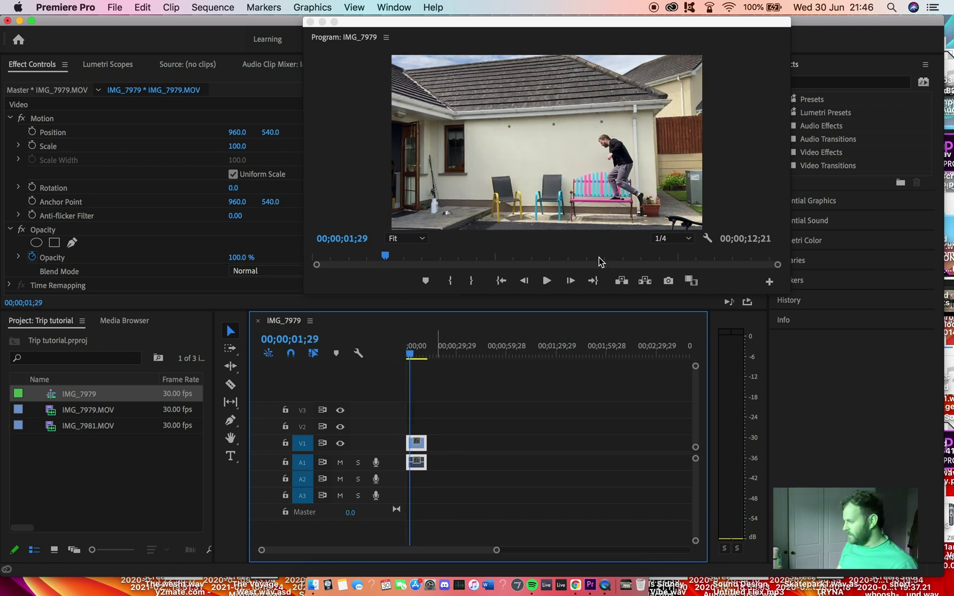
left_click_drag(607, 21, 576, 22)
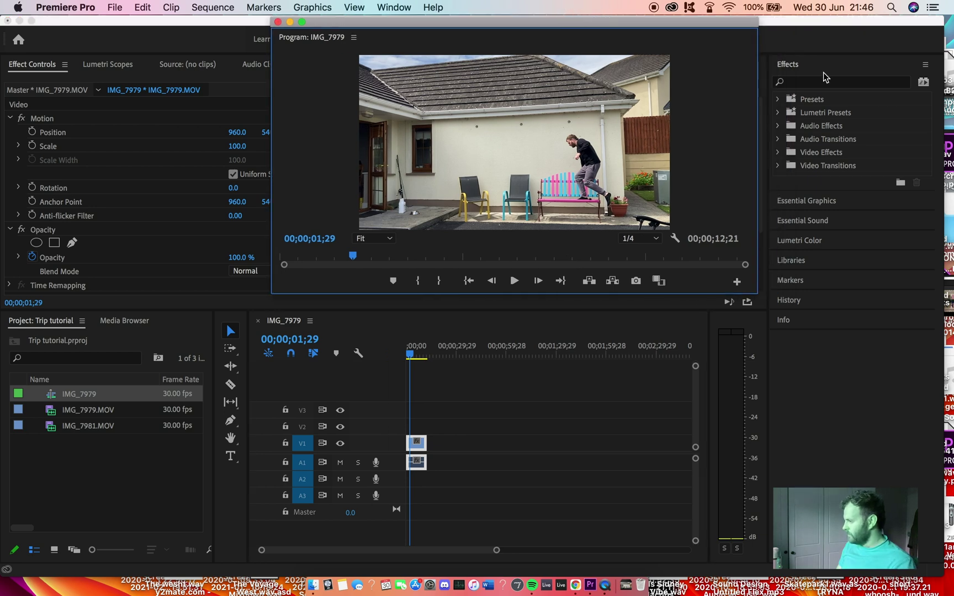
- Search 'echo' in Effects and drop the Echo effect onto the IMG_7979.MOV clip on V1
left_click(805, 84)
type("echo")
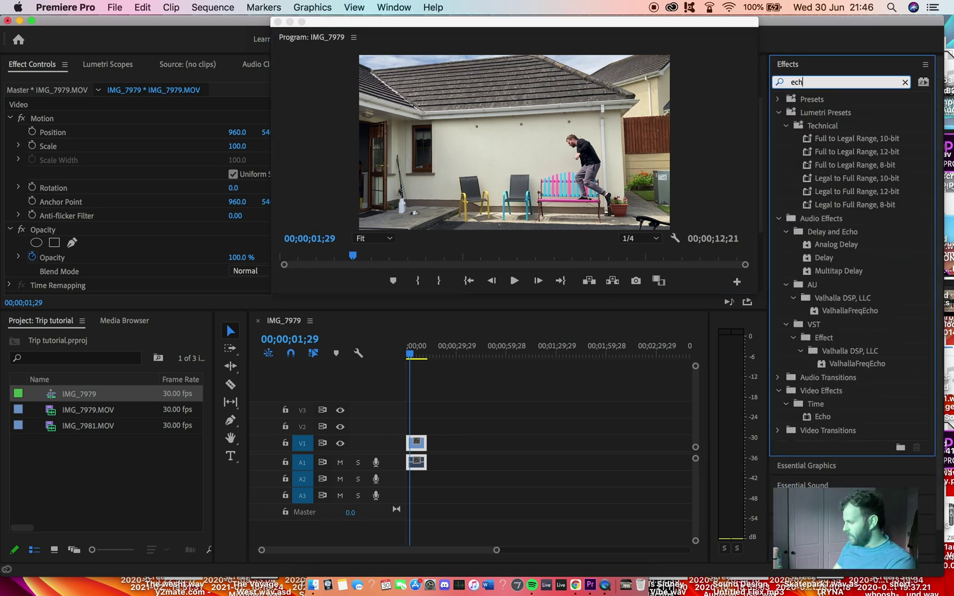
left_click(817, 324)
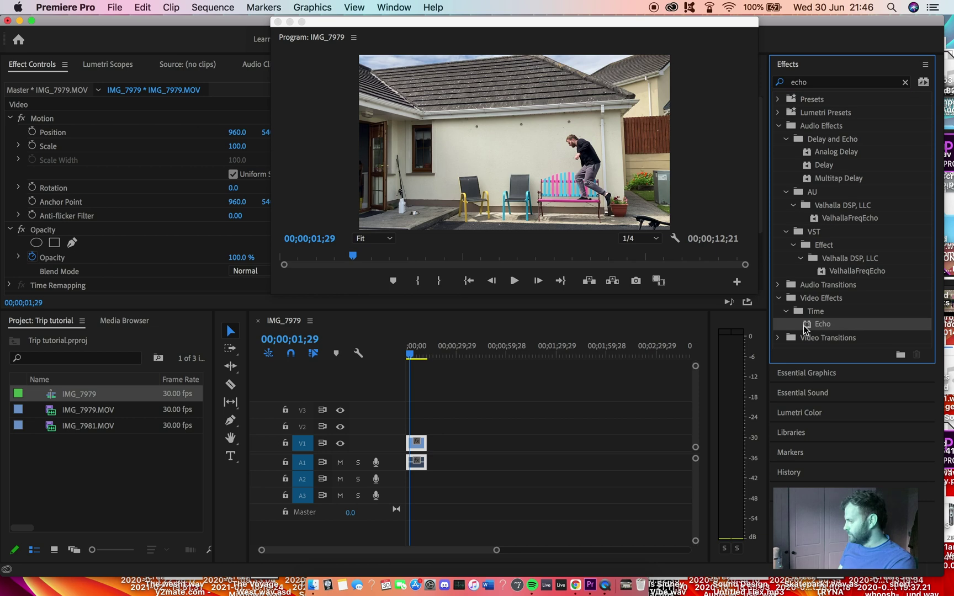
left_click_drag(805, 330, 418, 443)
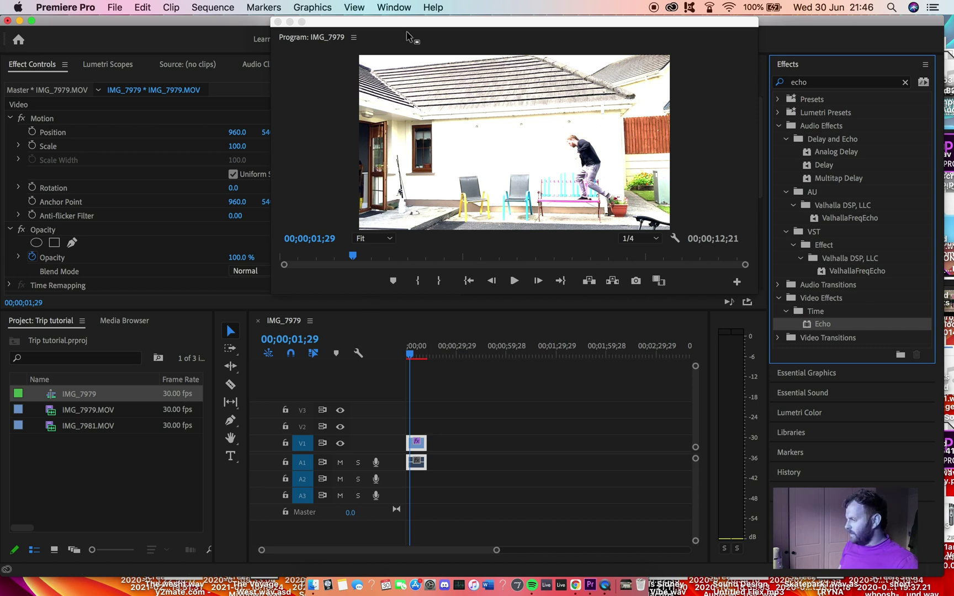
left_click_drag(403, 22, 484, 27)
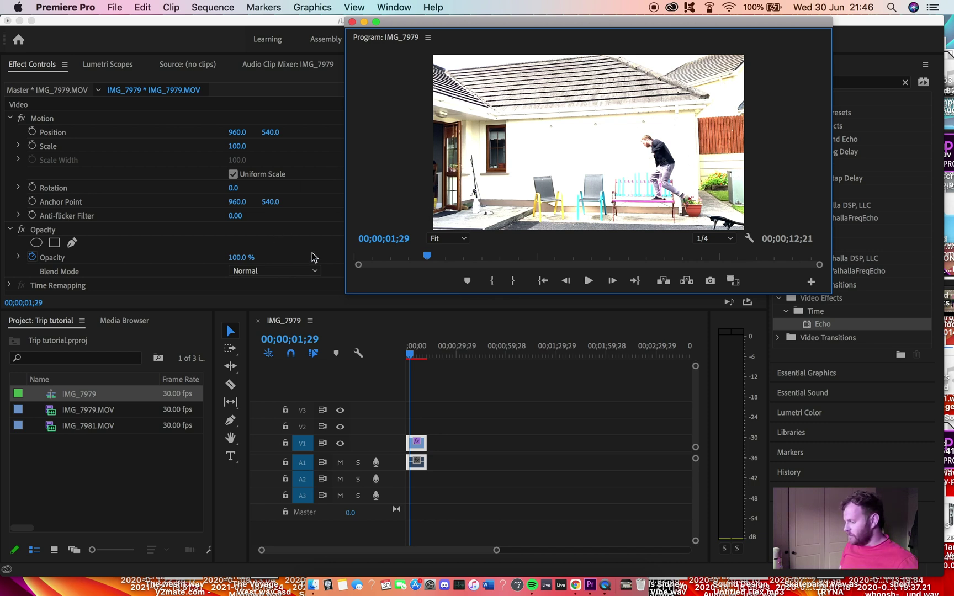
- Keep the clip's Normal blend mode and switch the Echo Operator from Add to Minimum
left_click(315, 271)
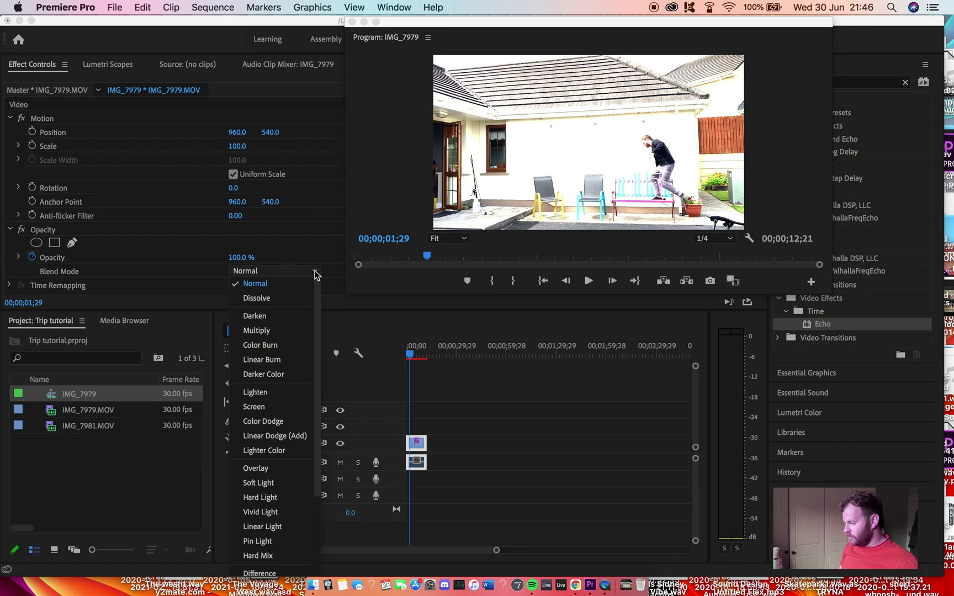
left_click(307, 244)
scroll(307, 244, "down", 4)
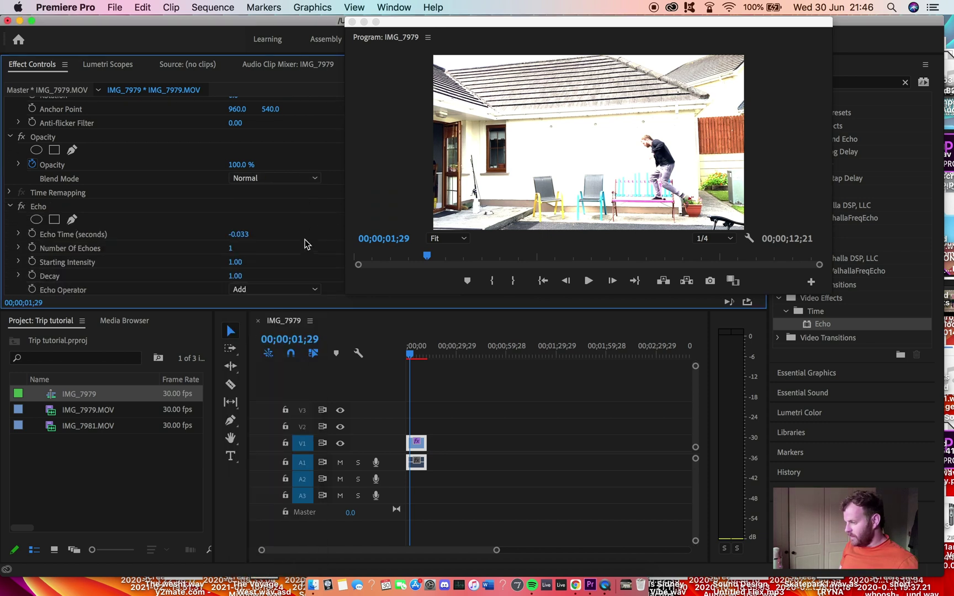
scroll(229, 216, "down", 5)
scroll(120, 213, "up", 1)
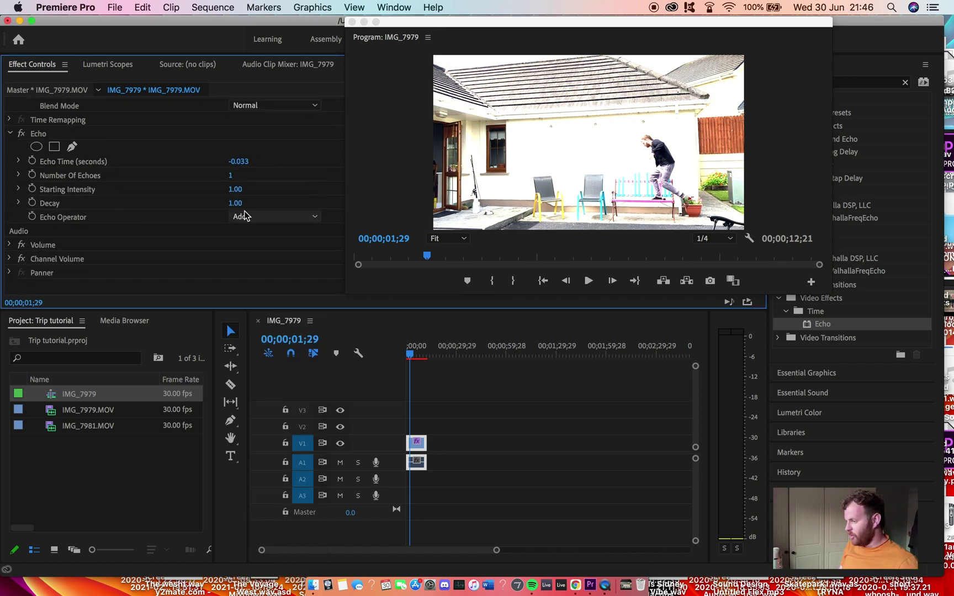
left_click(307, 220)
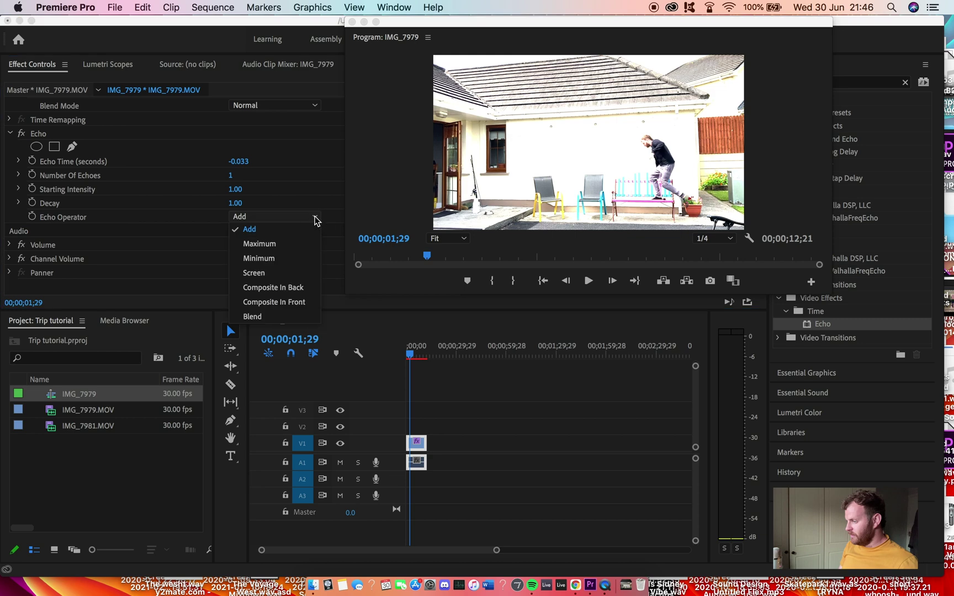
left_click(265, 262)
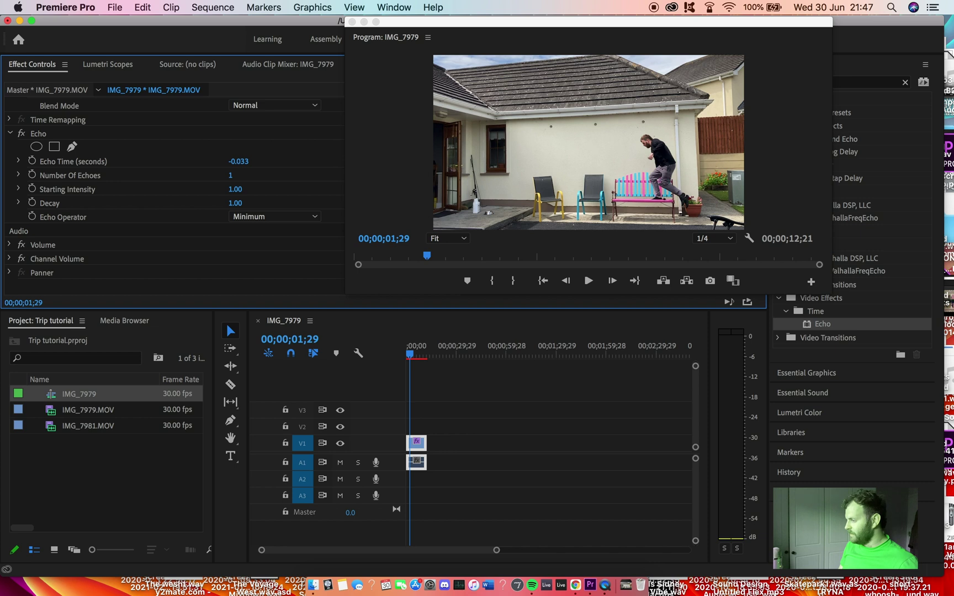
left_click(247, 158)
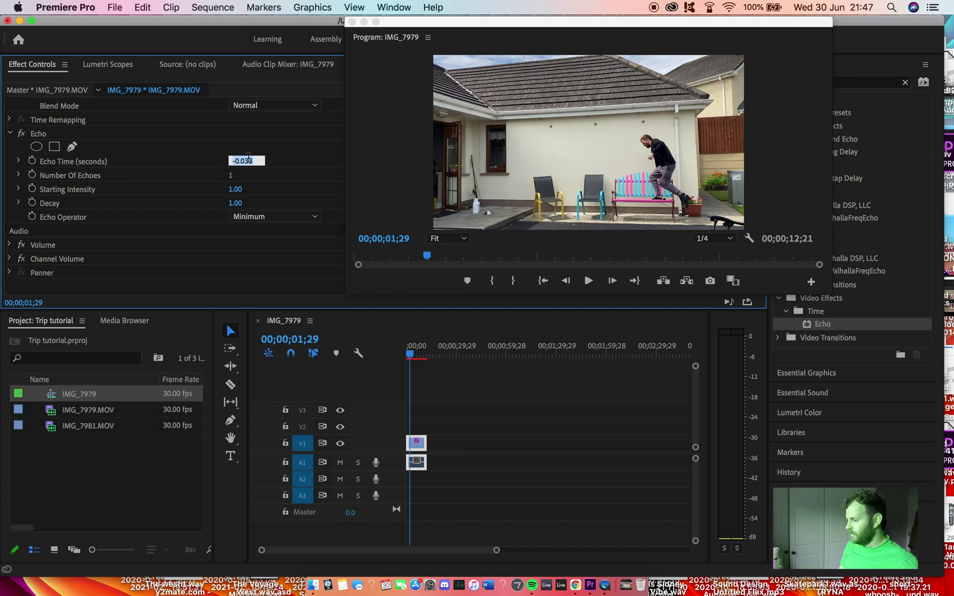
- Try Echo Time values around -0.9 and -3.2 seconds, previewing and frame-stepping each
key("Return")
mouse_move(238, 161)
left_mouse_down()
mouse_move(223, 161)
mouse_move(266, 161)
mouse_move(247, 163)
left_mouse_up()
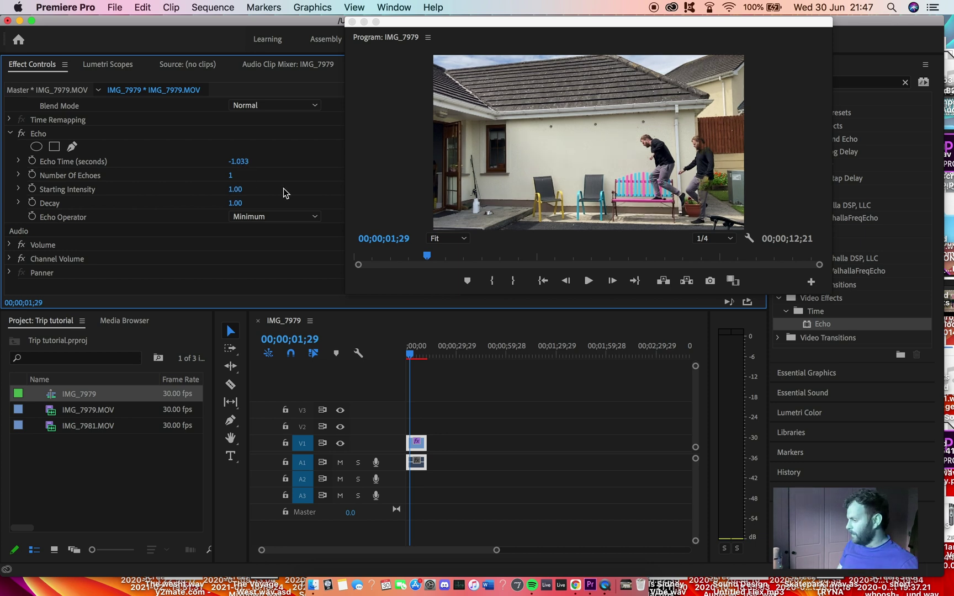
key("space")
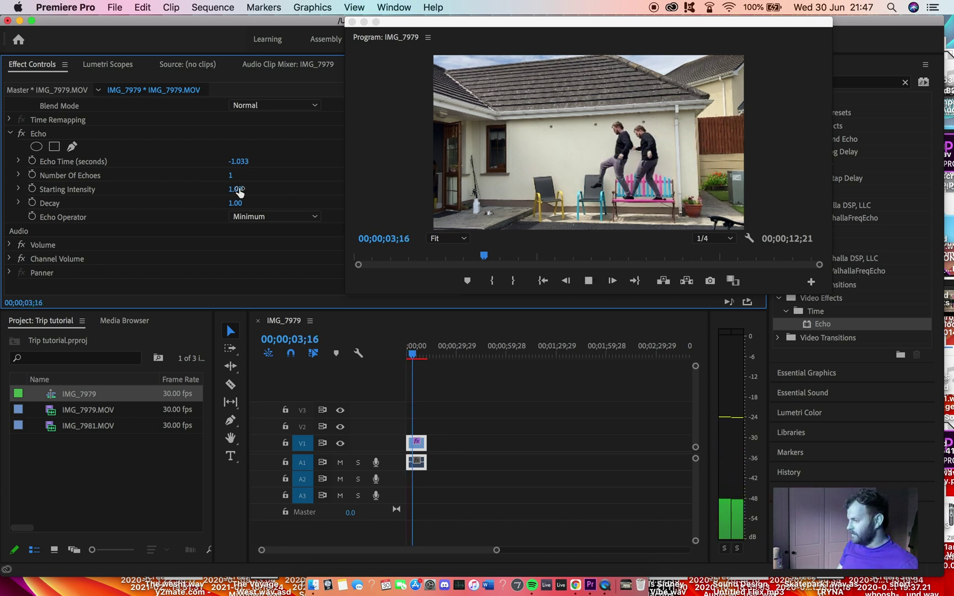
key("space")
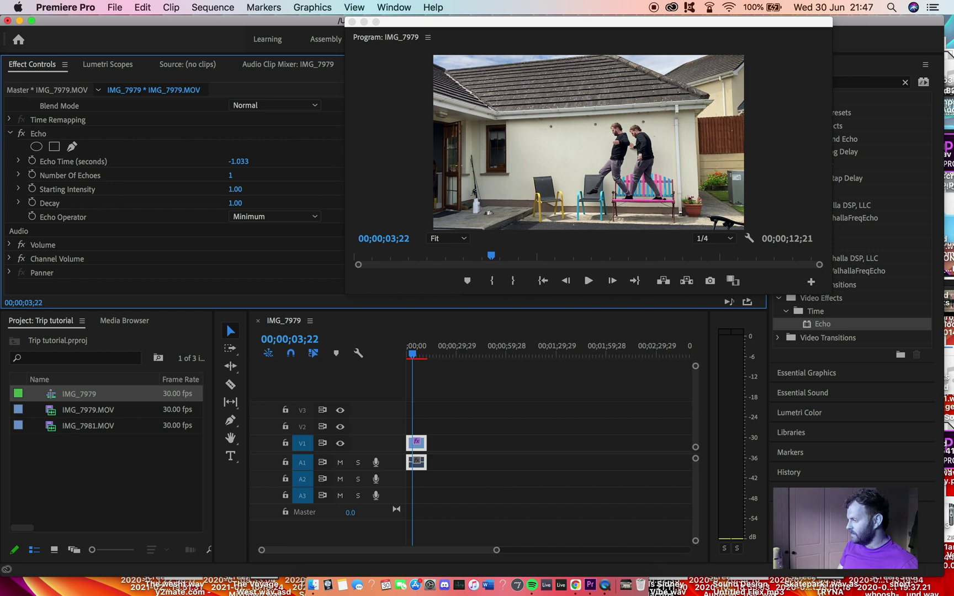
left_click_drag(239, 161, 247, 163)
key("space")
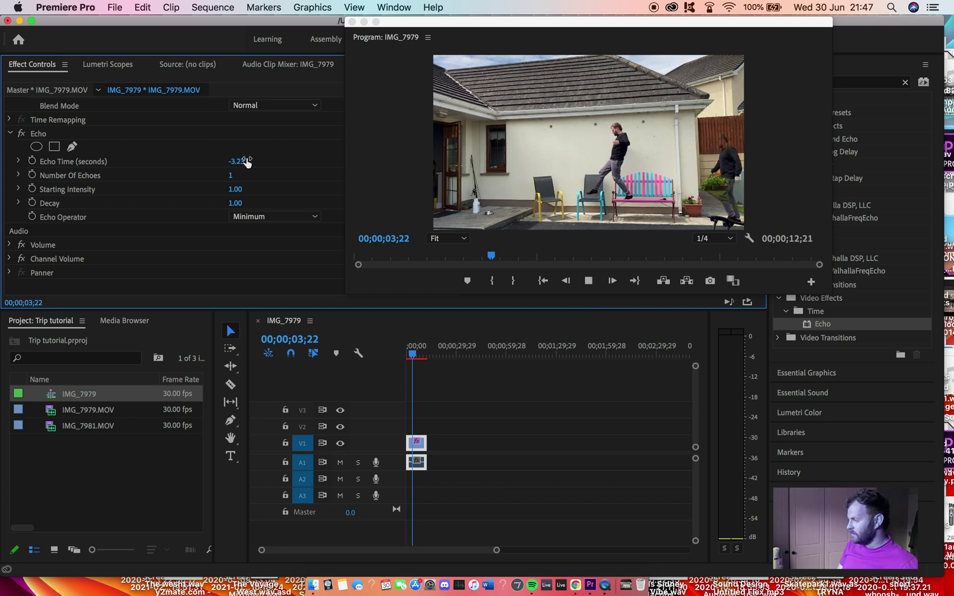
key("space")
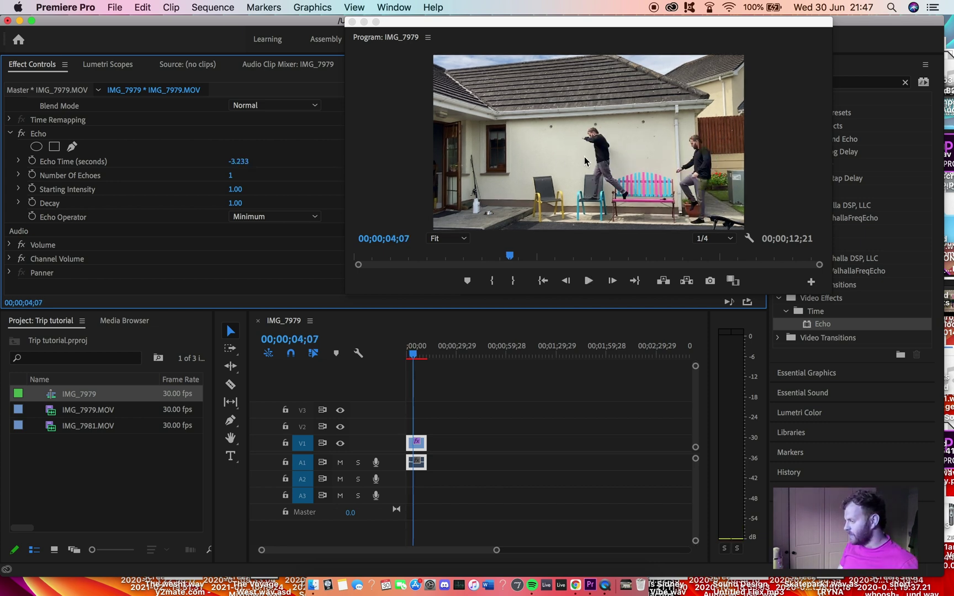
left_click(584, 194)
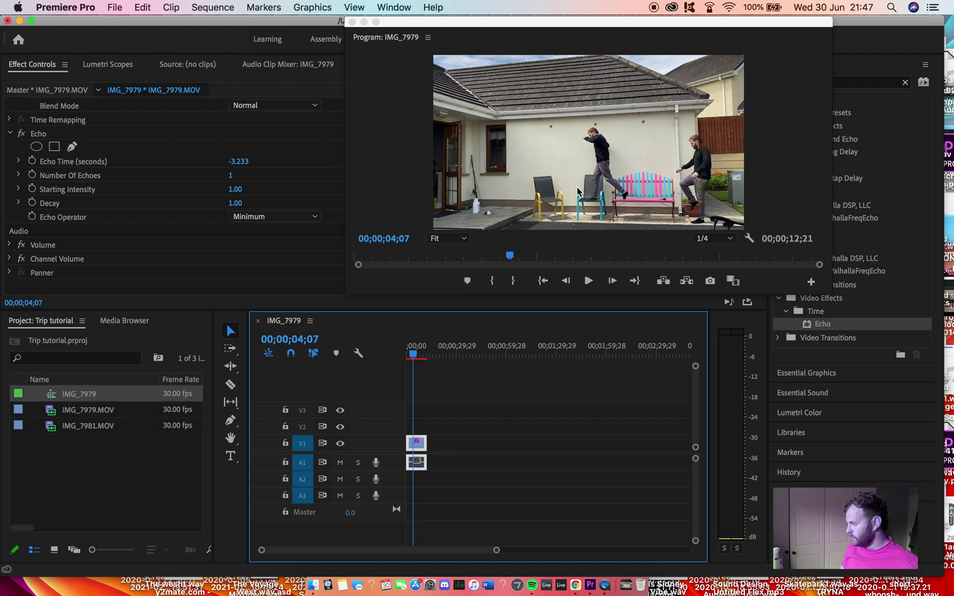
key("Left")
key("Left")
key("Left")
key("Left")
key("Left")
key("Left")
key("Left")
key("Left")
key("Left")
key("Left")
key("Left")
key("Left")
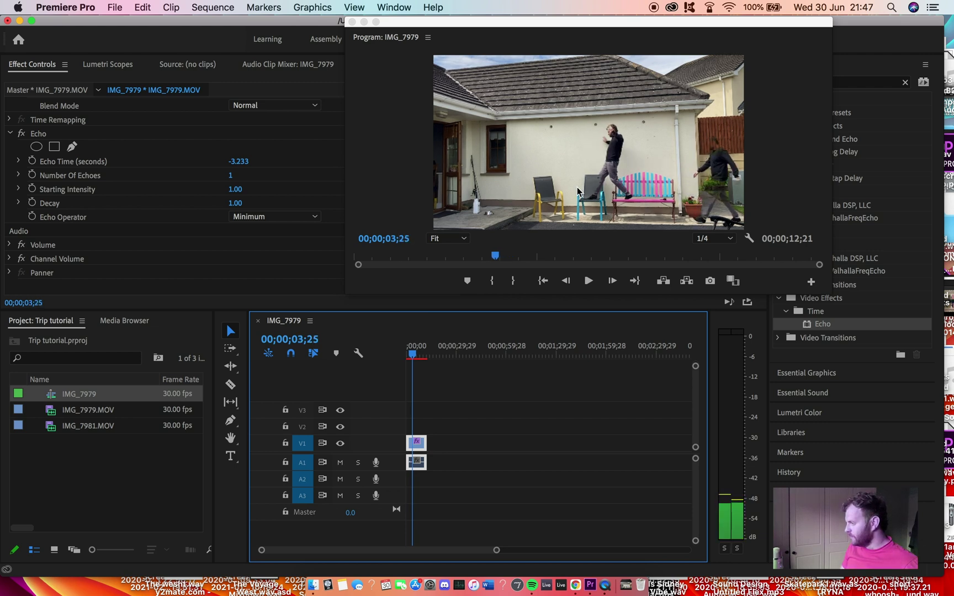
key("Right")
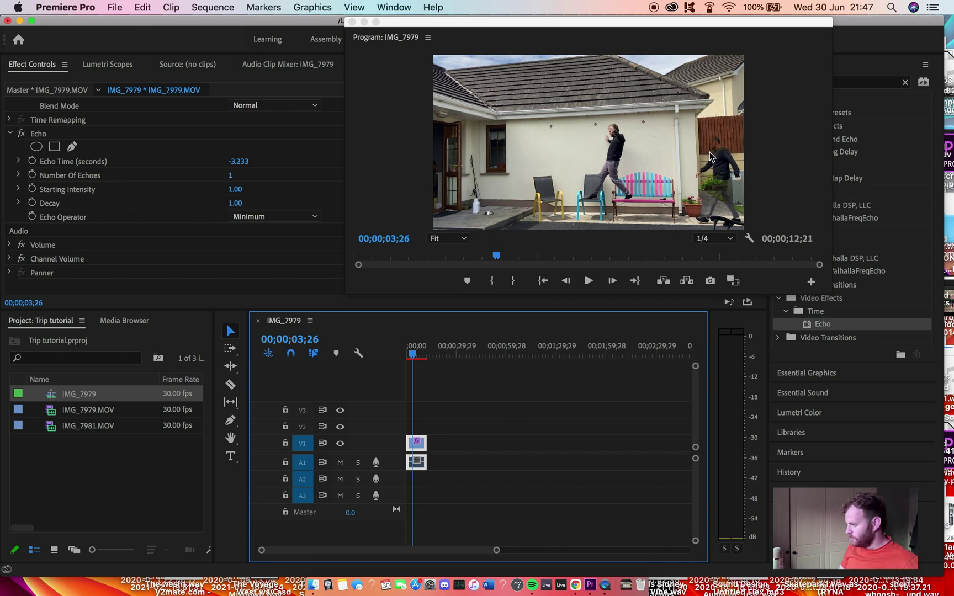
- Set Echo Time to -2.133 seconds with 4 echoes and preview the playback
left_click_drag(245, 170, 262, 170)
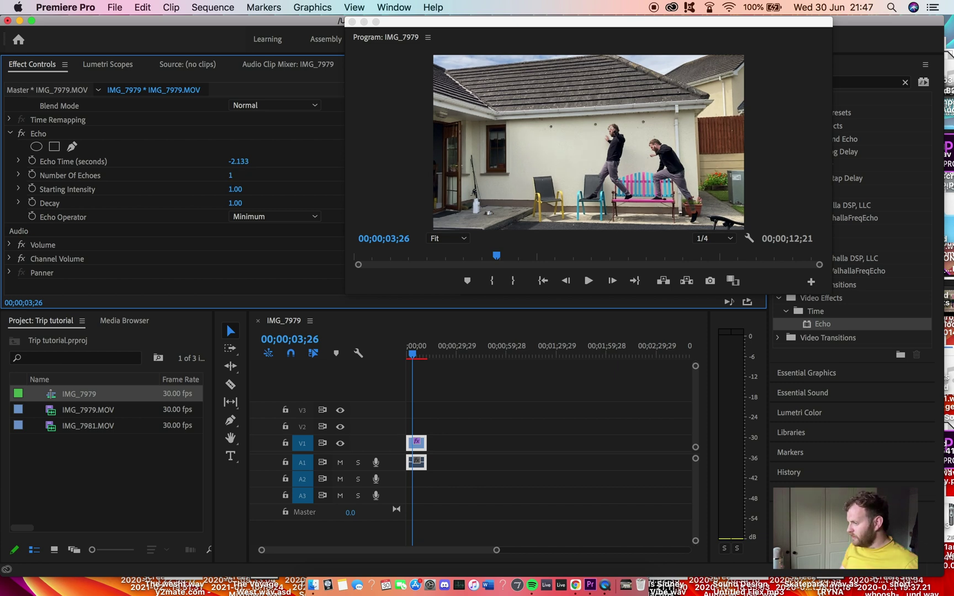
left_click_drag(231, 175, 237, 175)
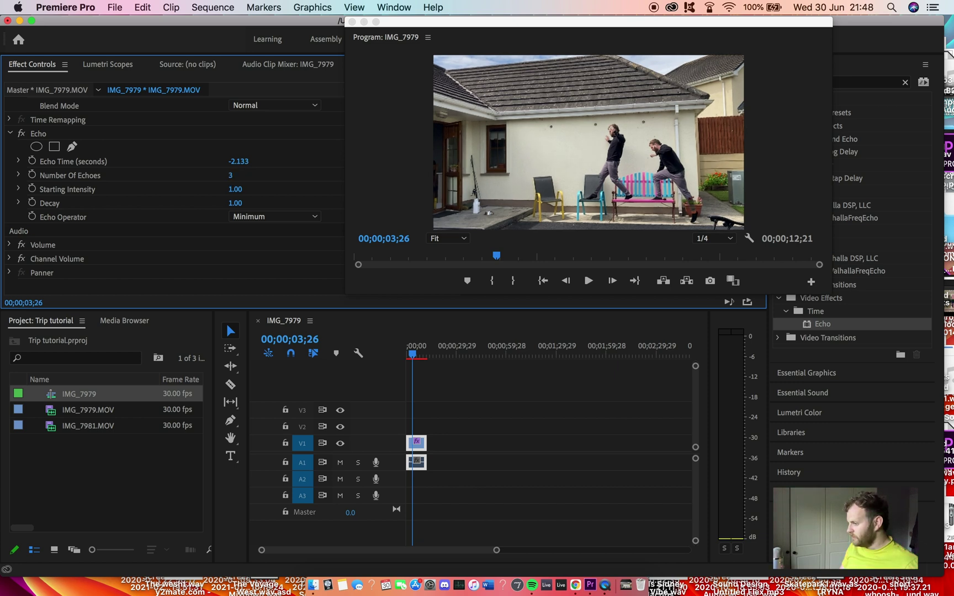
left_click_drag(232, 175, 230, 175)
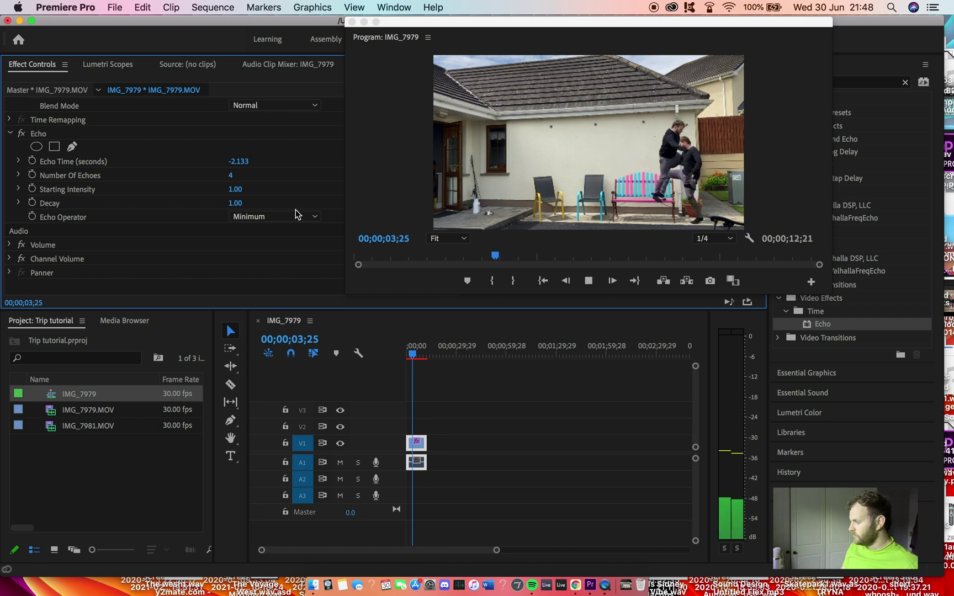
key("space")
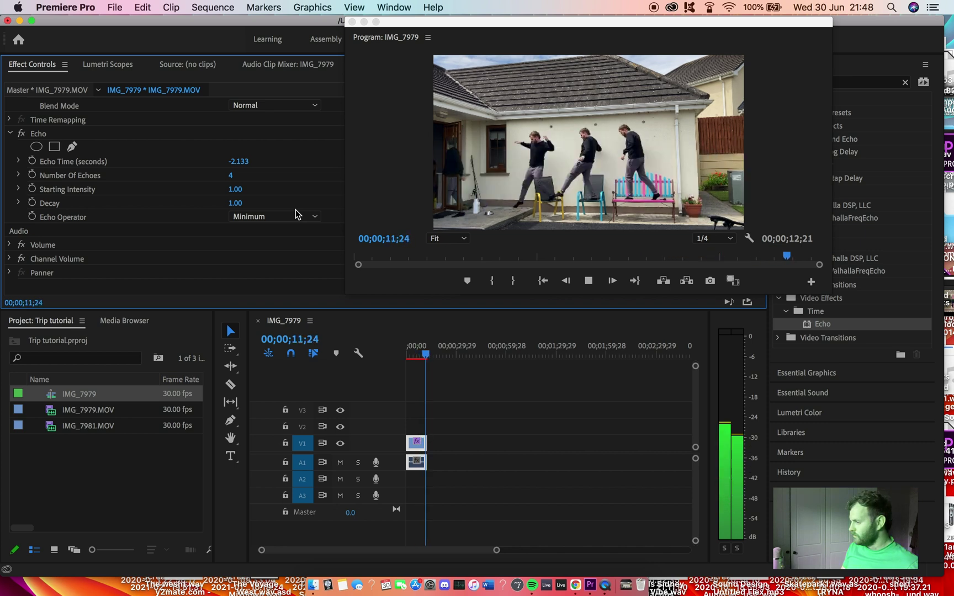
left_click(394, 363)
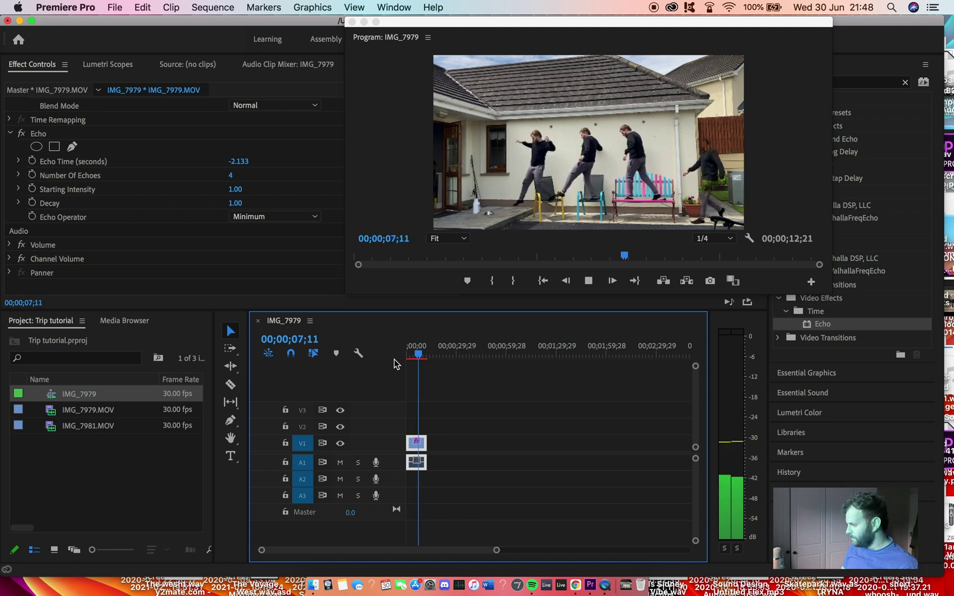
key("space")
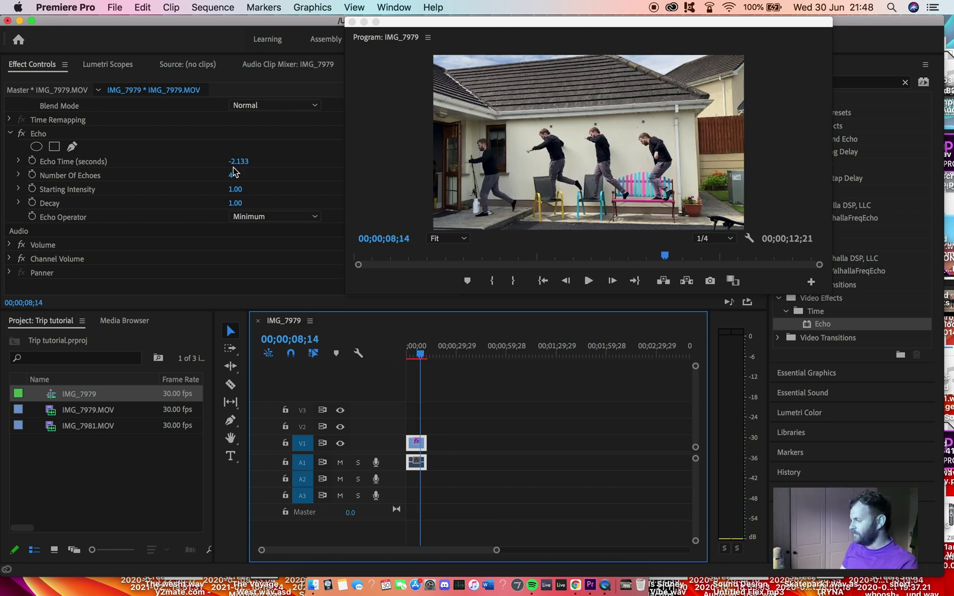
left_click_drag(231, 179, 247, 161)
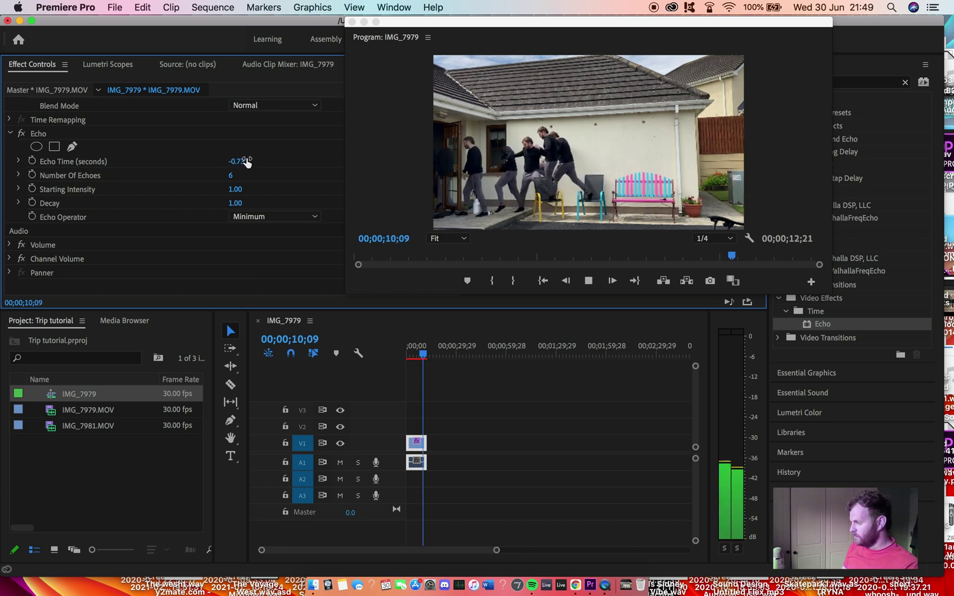
- Replay the 6-echo, -0.733 second Echo result from the clip's start
key("space")
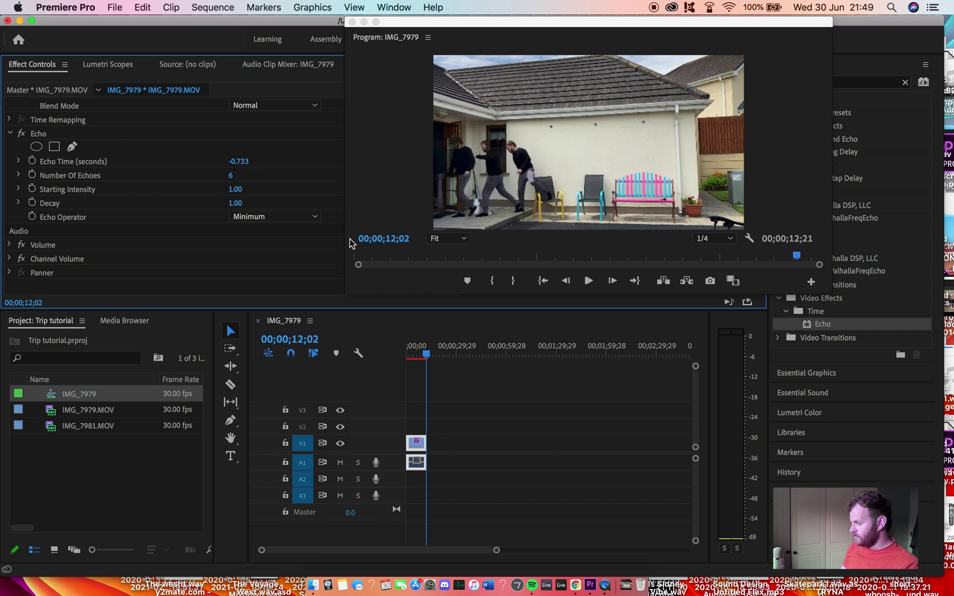
left_click_drag(426, 354, 382, 356)
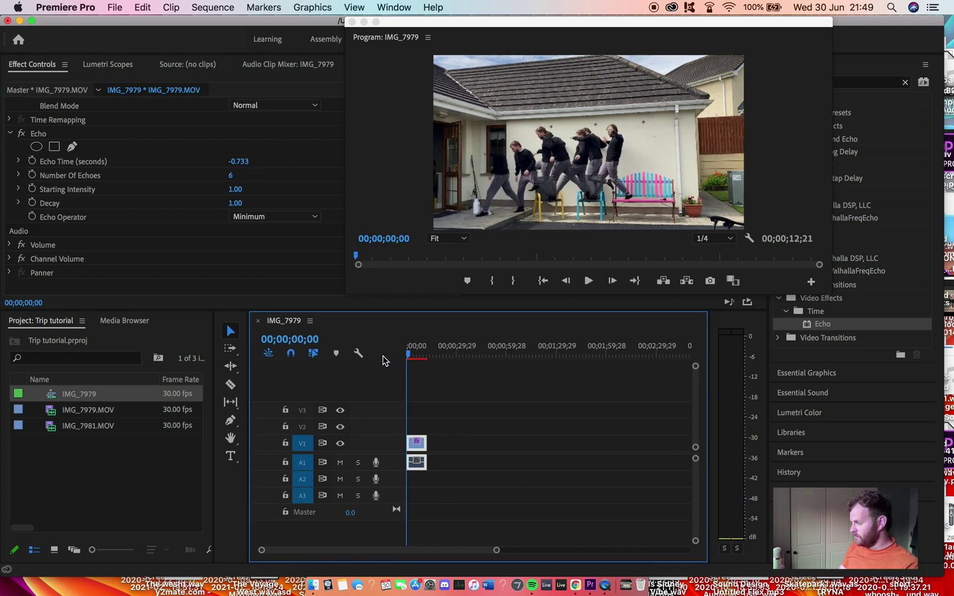
key("space")
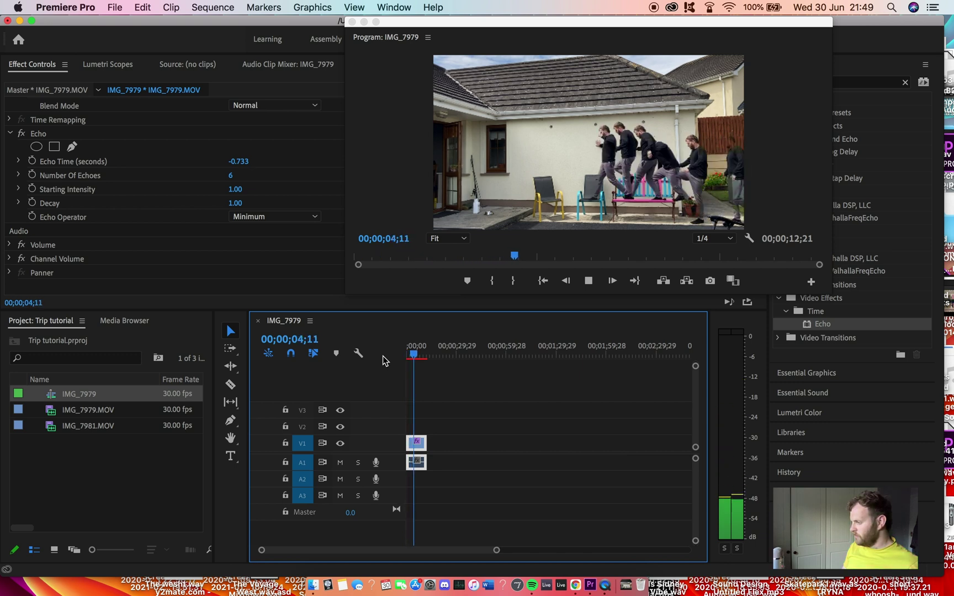
key("space")
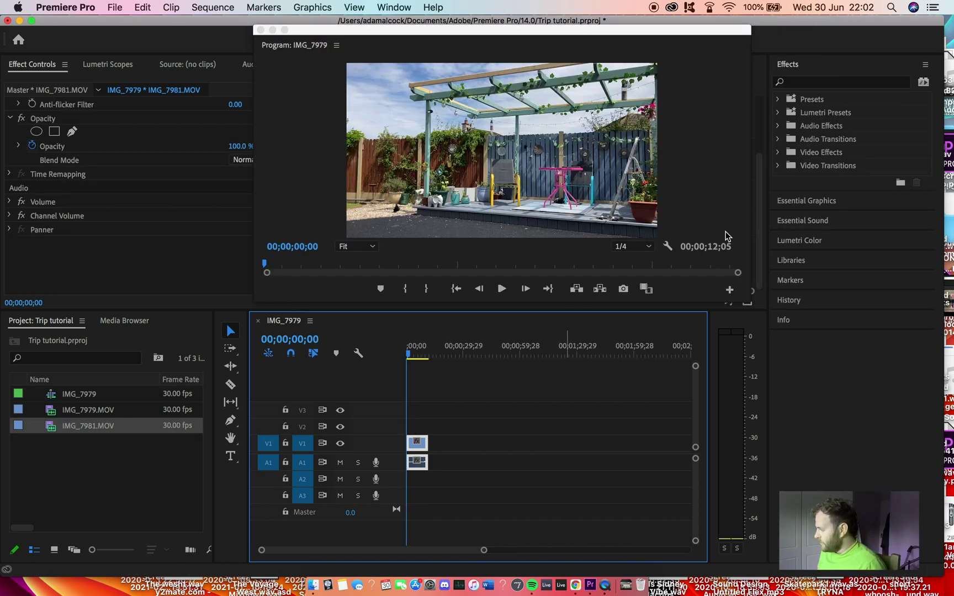
- Search 'hls' and drop Color Balance (HLS) onto the IMG_7981.MOV clip on V1
left_click(816, 83)
type("hls")
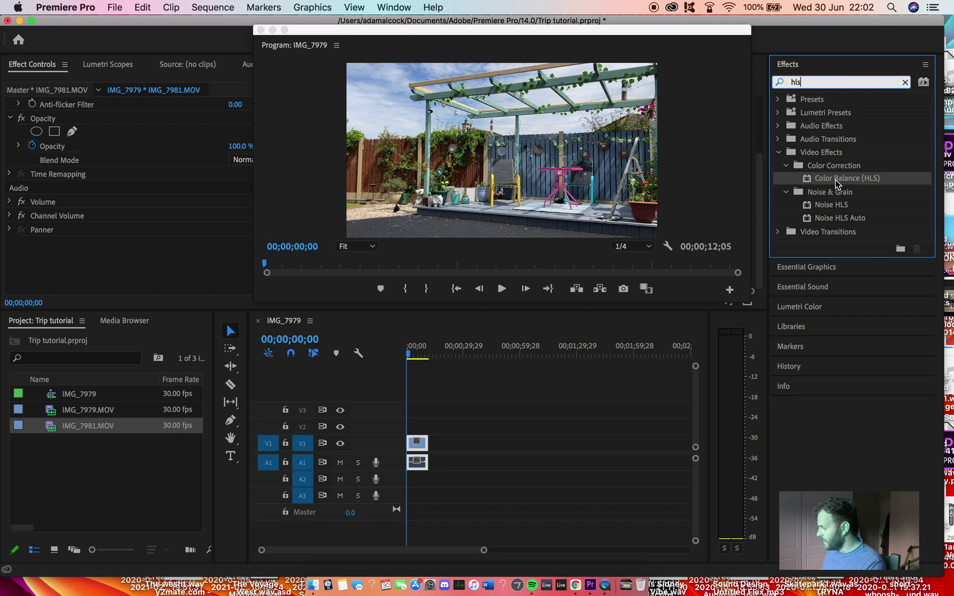
left_click_drag(837, 183, 419, 446)
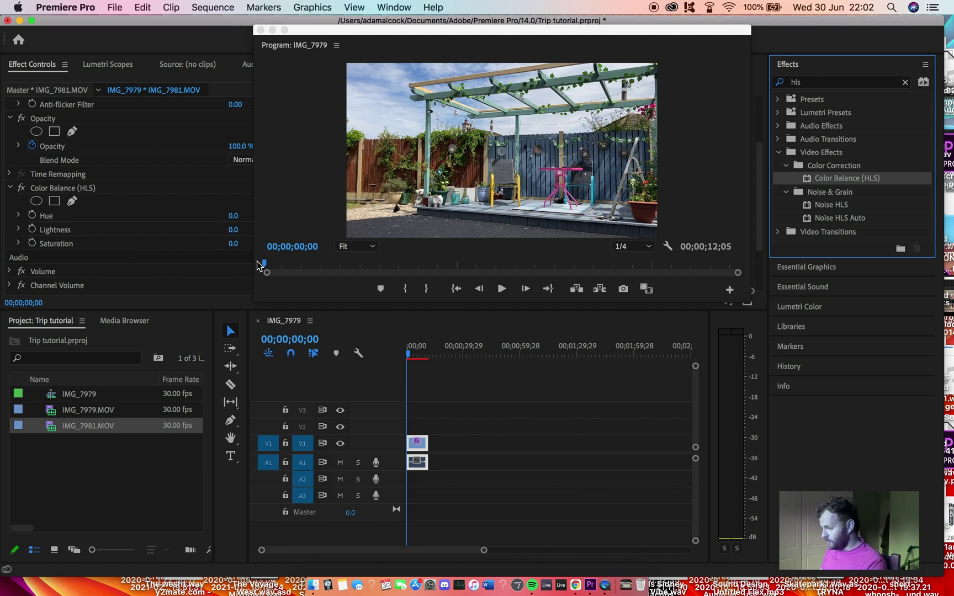
- Keyframe Hue at 0° on the first frame and 1x296.0° on the clip's last frame
left_click_drag(391, 37, 392, 34)
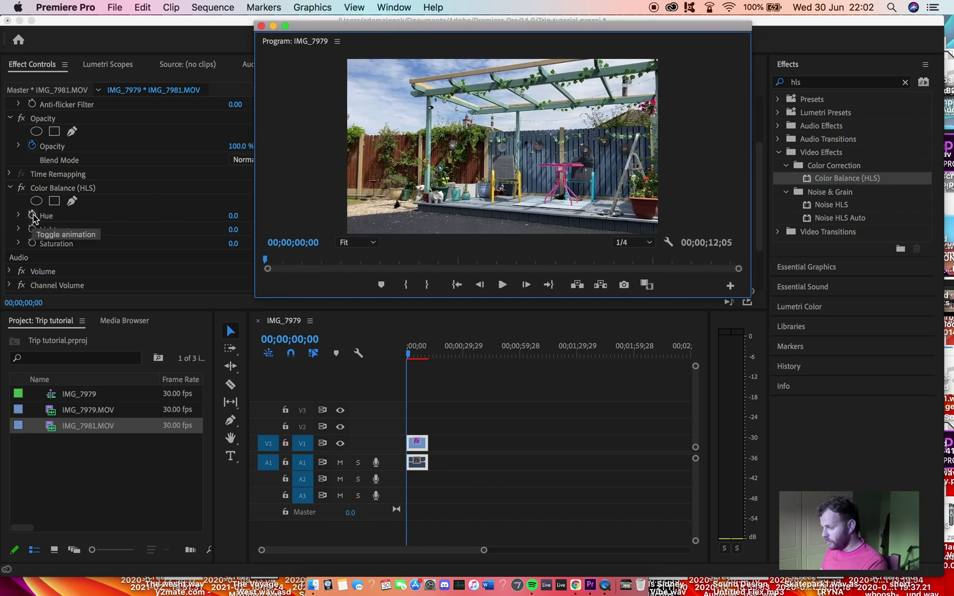
left_click_drag(351, 26, 395, 21)
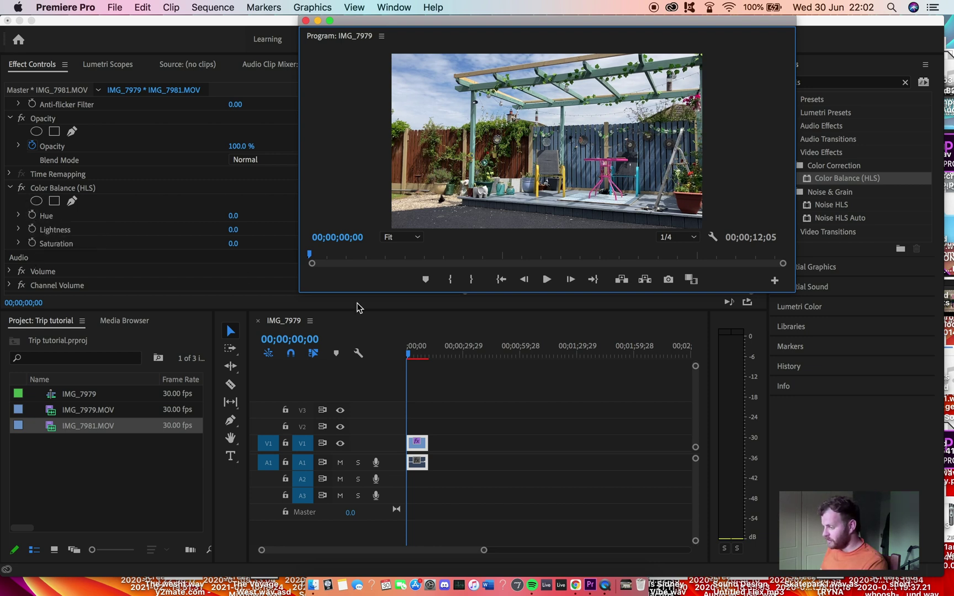
left_click_drag(405, 352, 383, 351)
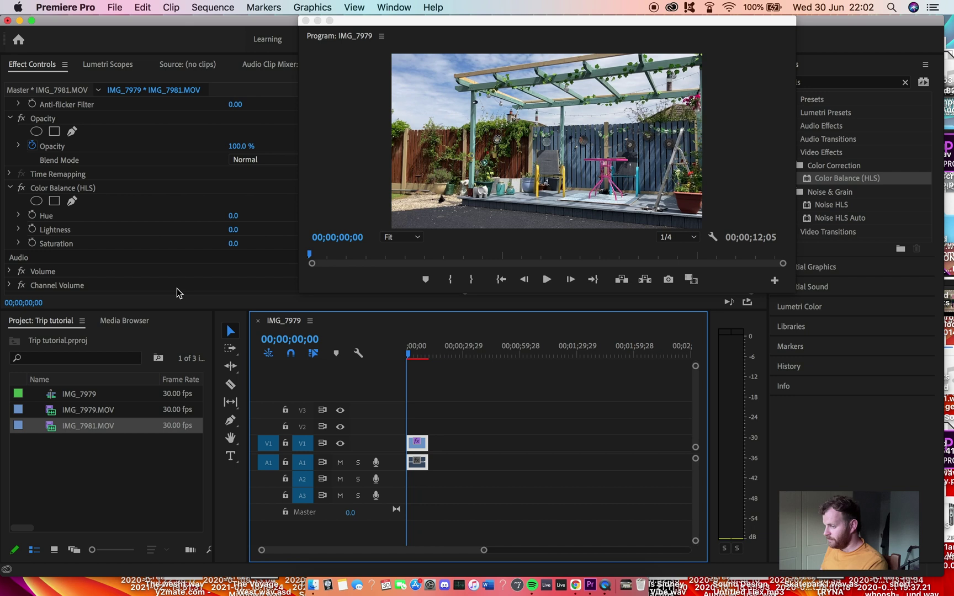
left_click(32, 220)
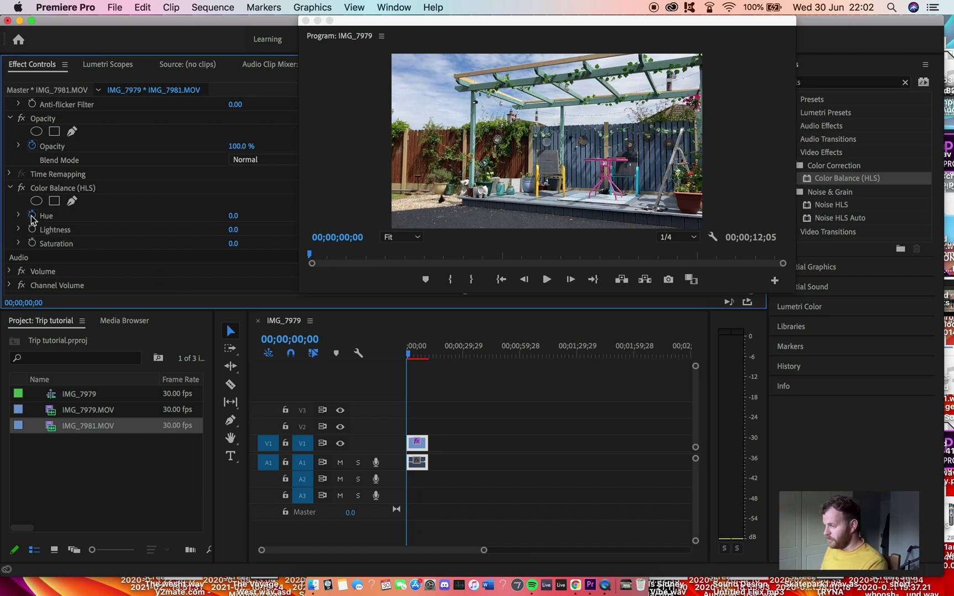
scroll(111, 166, "up", 2)
left_click_drag(398, 34, 389, 24)
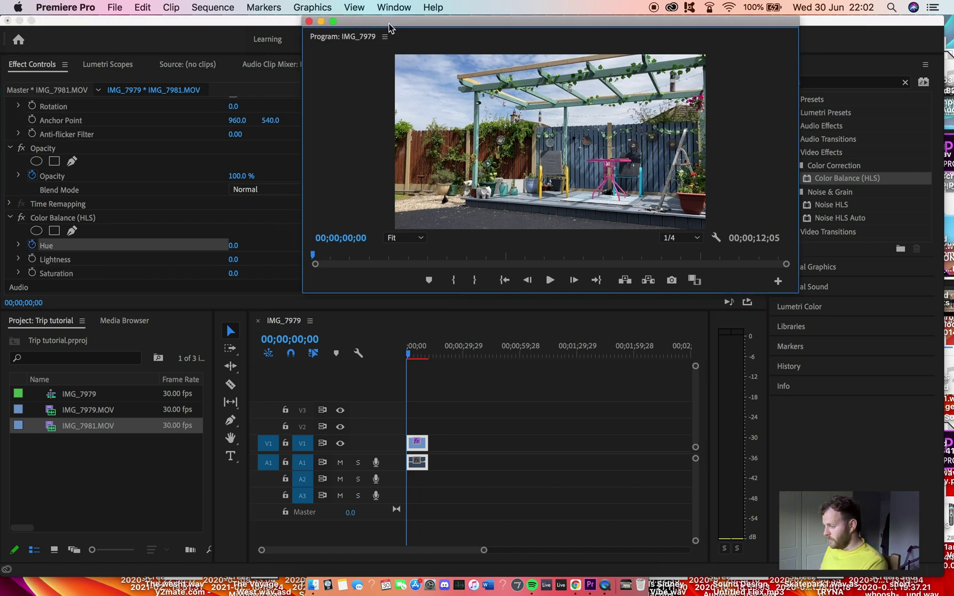
left_click_drag(411, 356, 431, 356)
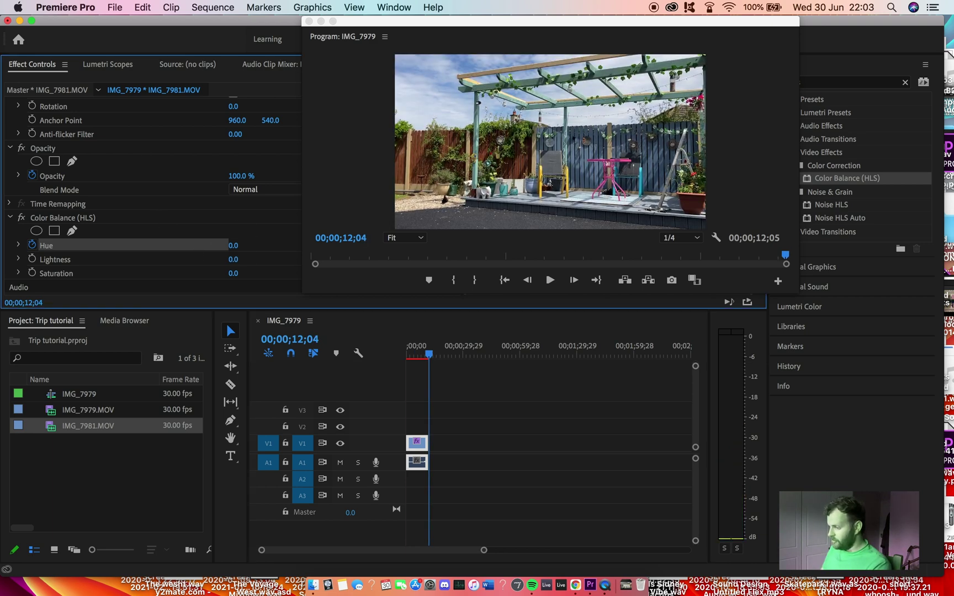
left_click_drag(231, 245, 414, 245)
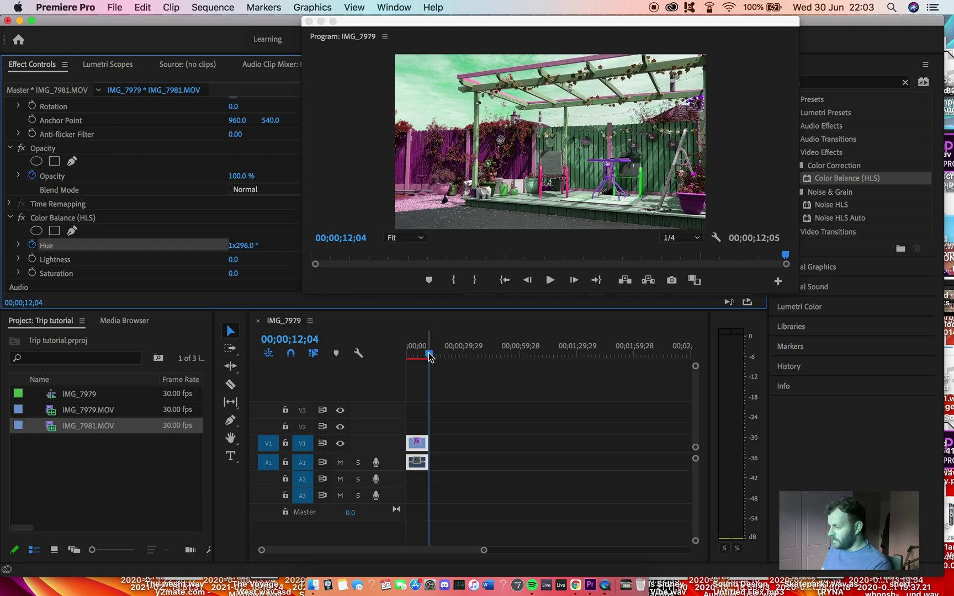
- Preview the hue cycle, then settle Color Balance (HLS) Saturation at 4.0 after trying 83
left_click_drag(429, 357, 380, 351)
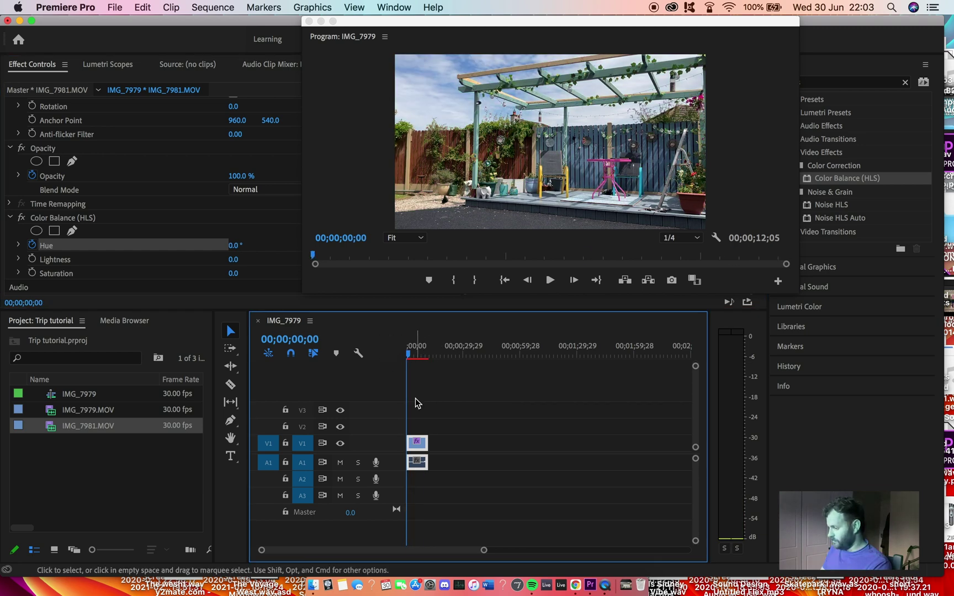
key("space")
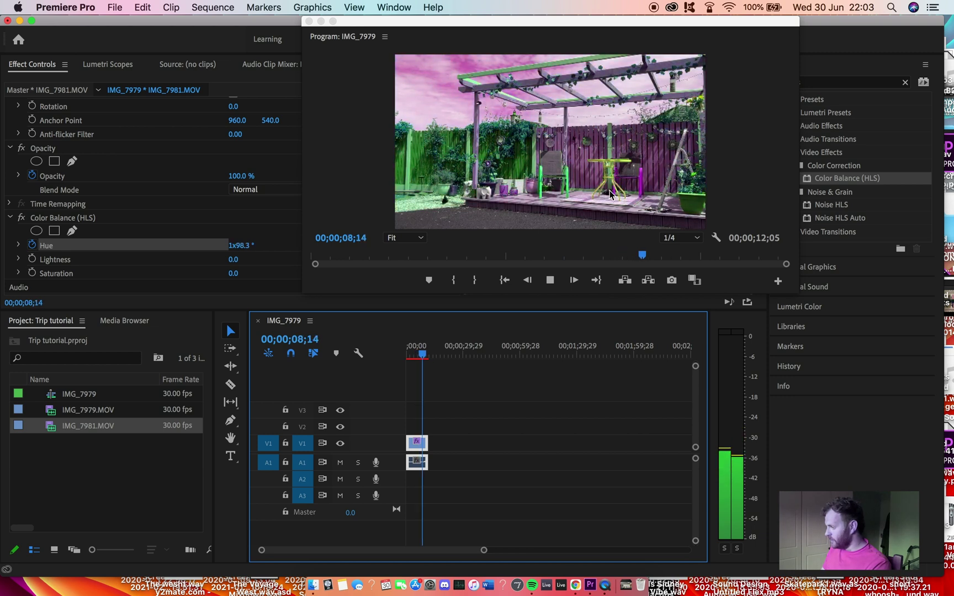
key("space")
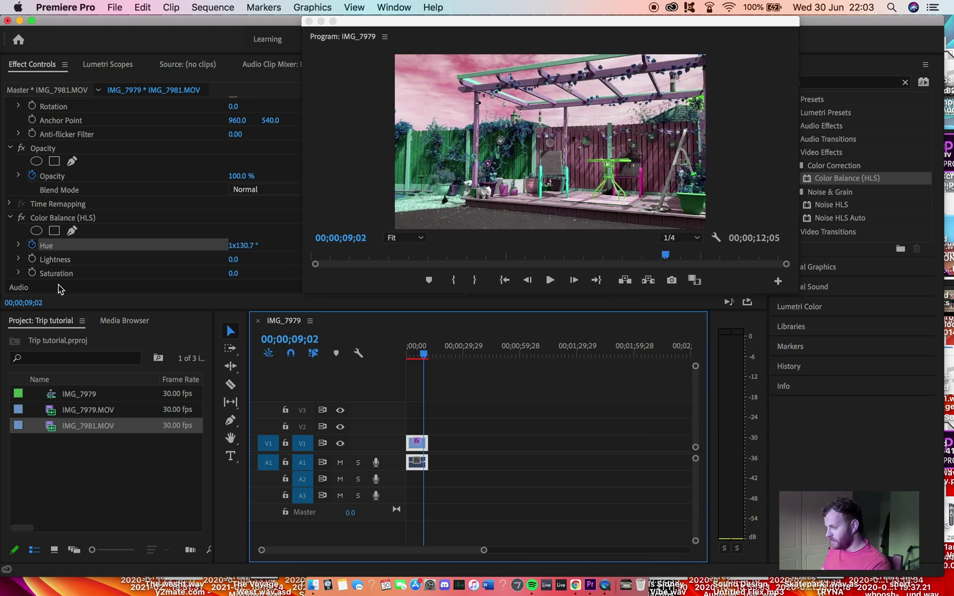
mouse_move(232, 279)
left_mouse_down()
mouse_move(276, 279)
mouse_move(221, 279)
left_mouse_up()
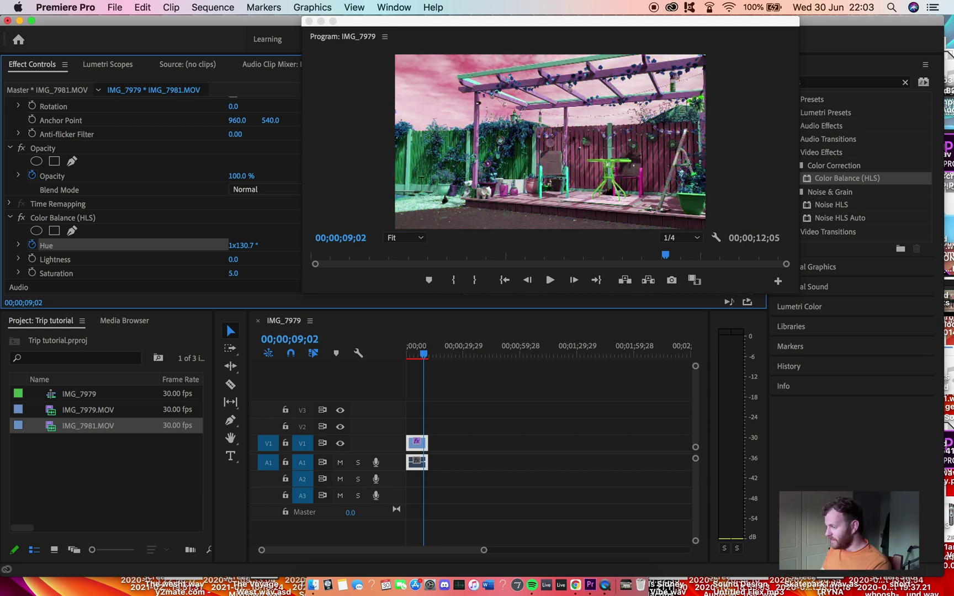
left_click_drag(232, 274, 247, 275)
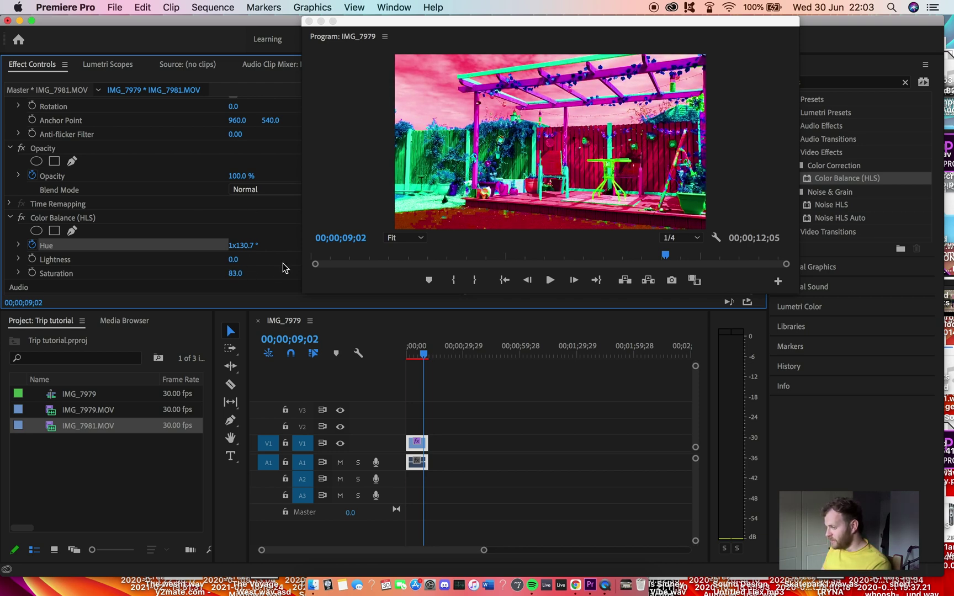
left_click_drag(247, 274, 238, 275)
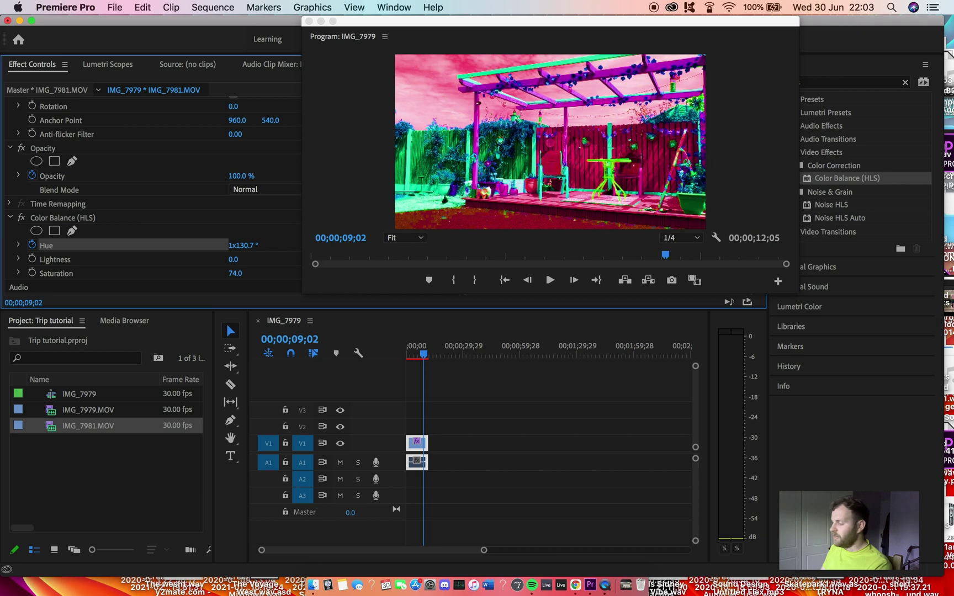
left_click_drag(235, 274, 225, 274)
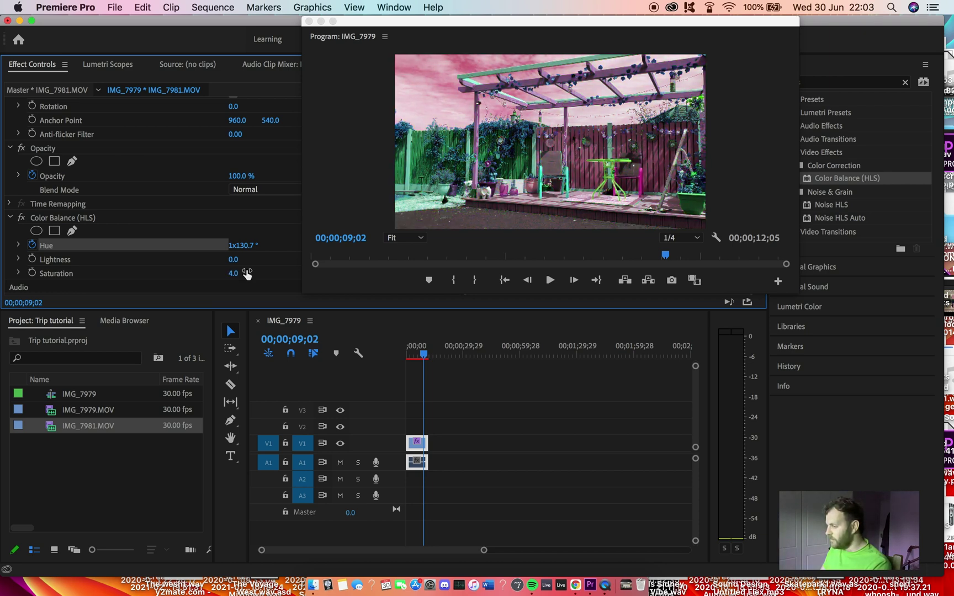
- Replay the clip and drag Echo above Color Balance (HLS) in Effect Controls
left_click_drag(424, 352, 406, 352)
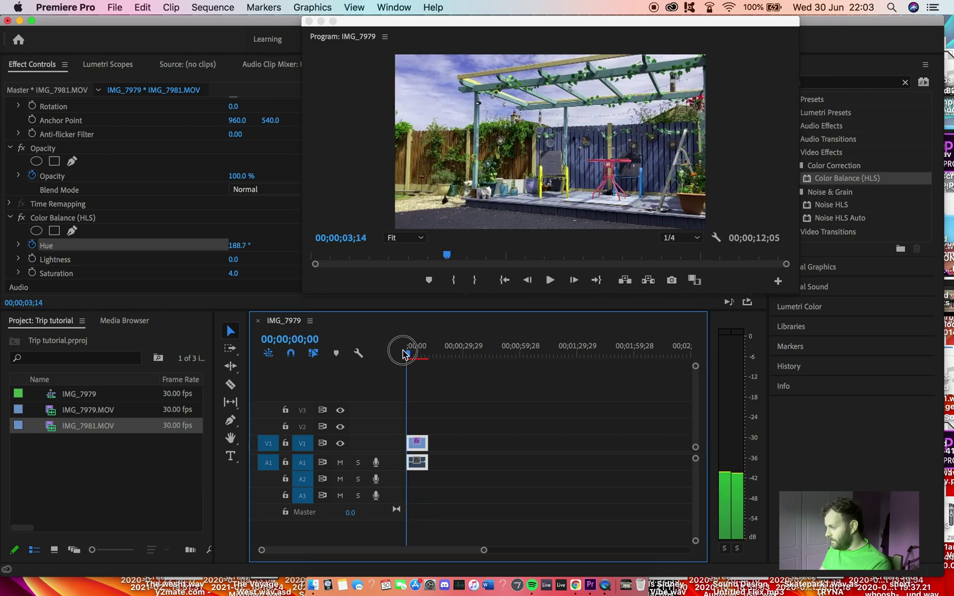
key("space")
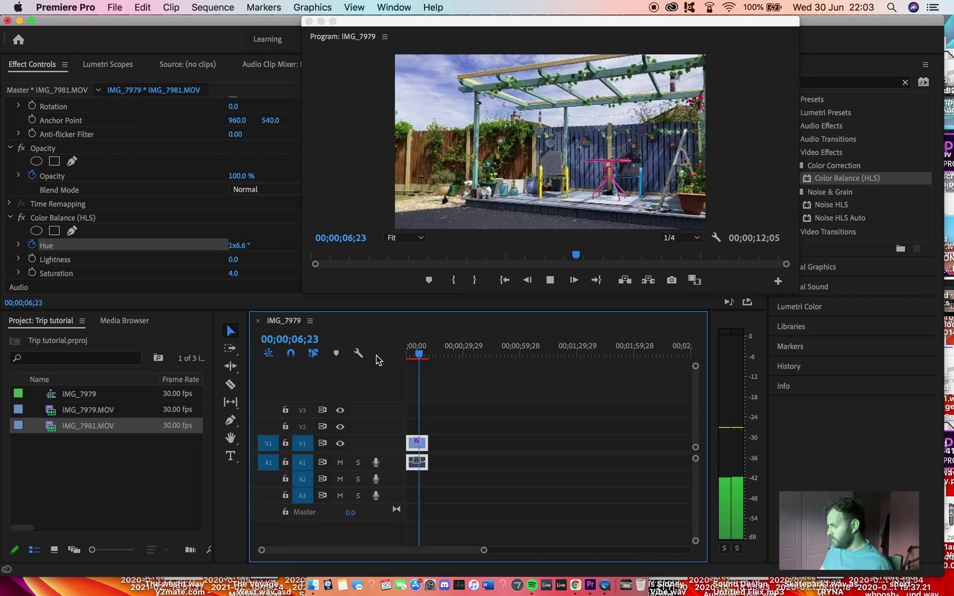
key("space")
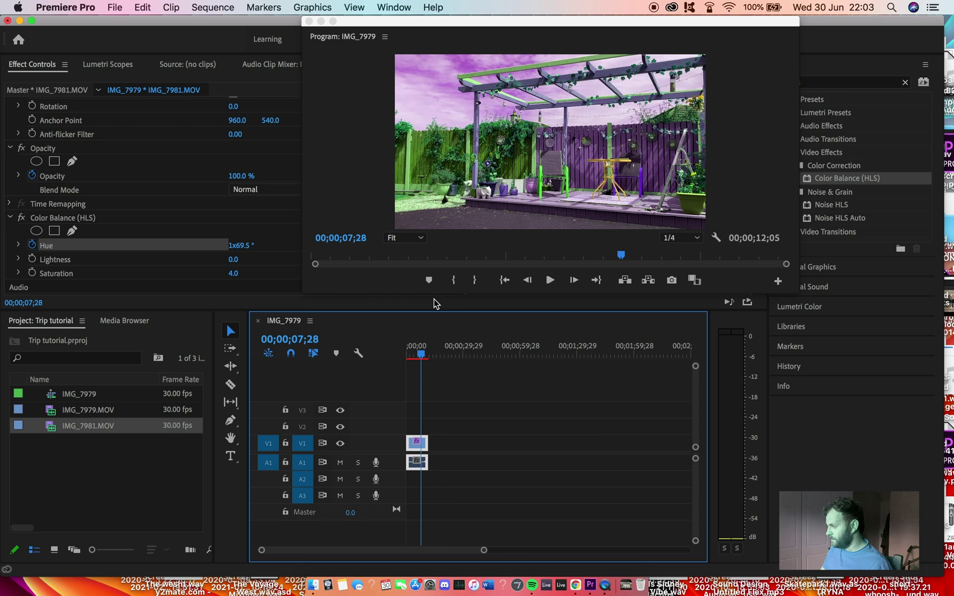
left_click_drag(422, 360, 407, 359)
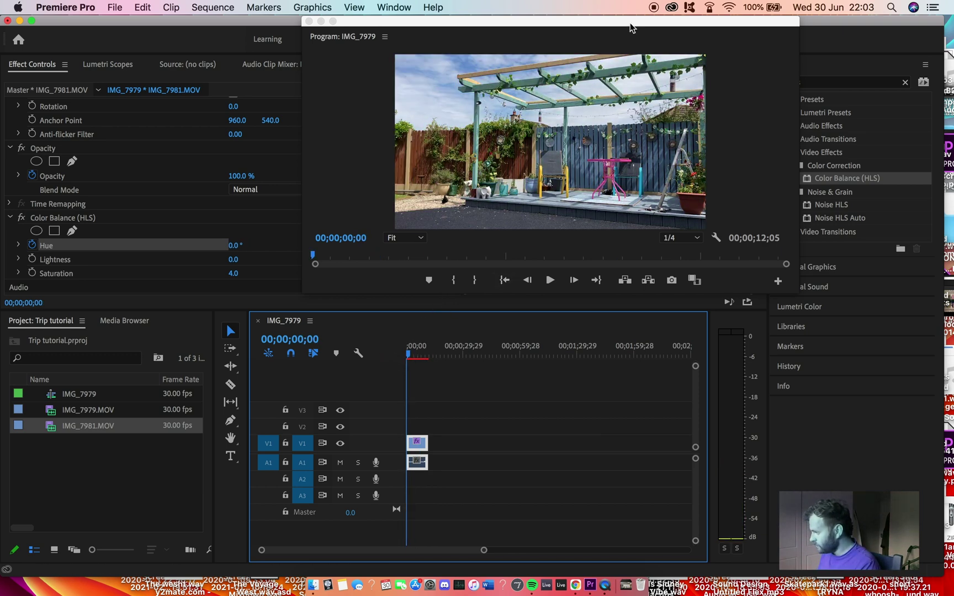
left_click_drag(630, 22, 572, 26)
key("space")
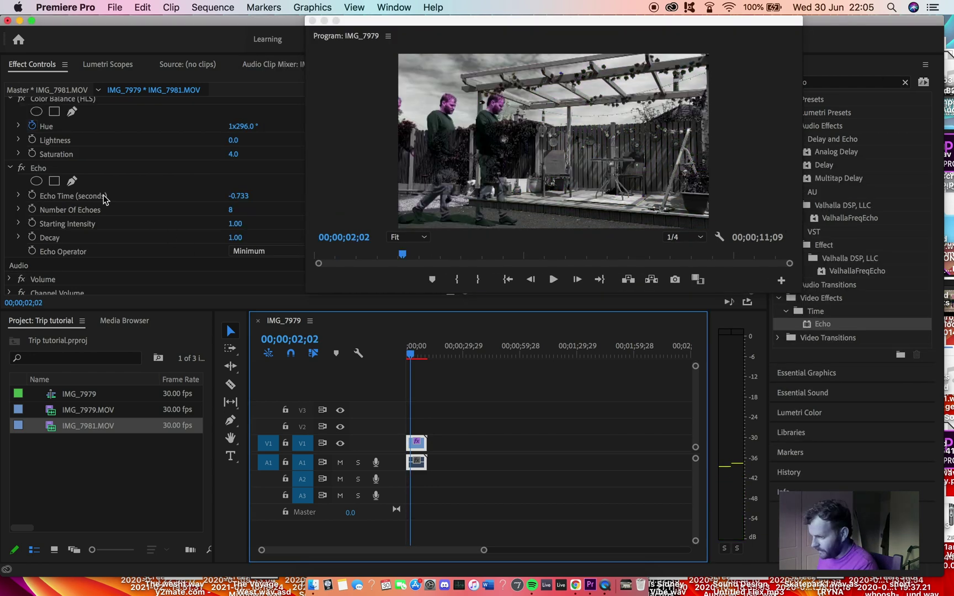
scroll(57, 173, "up", 3)
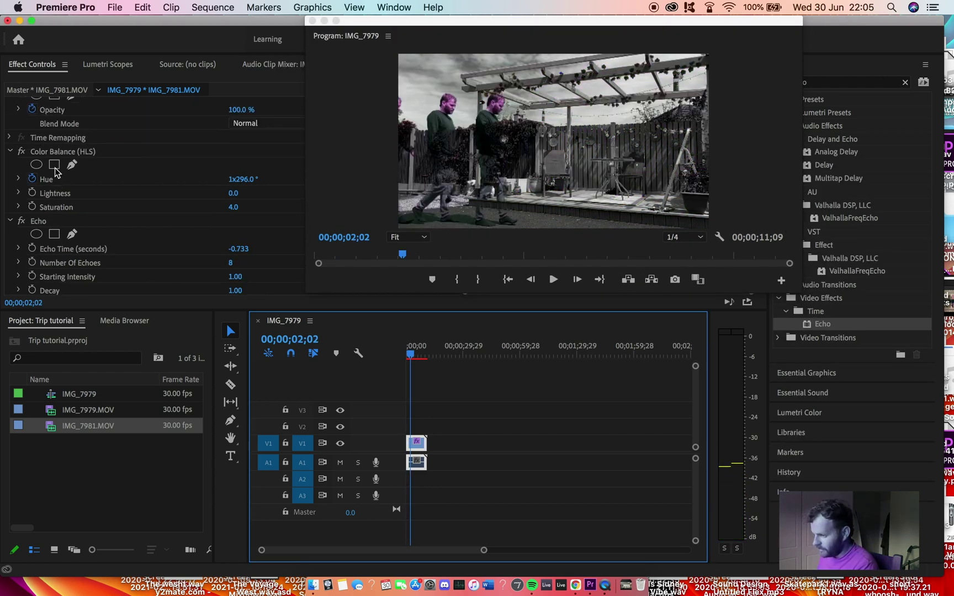
left_click_drag(37, 221, 44, 148)
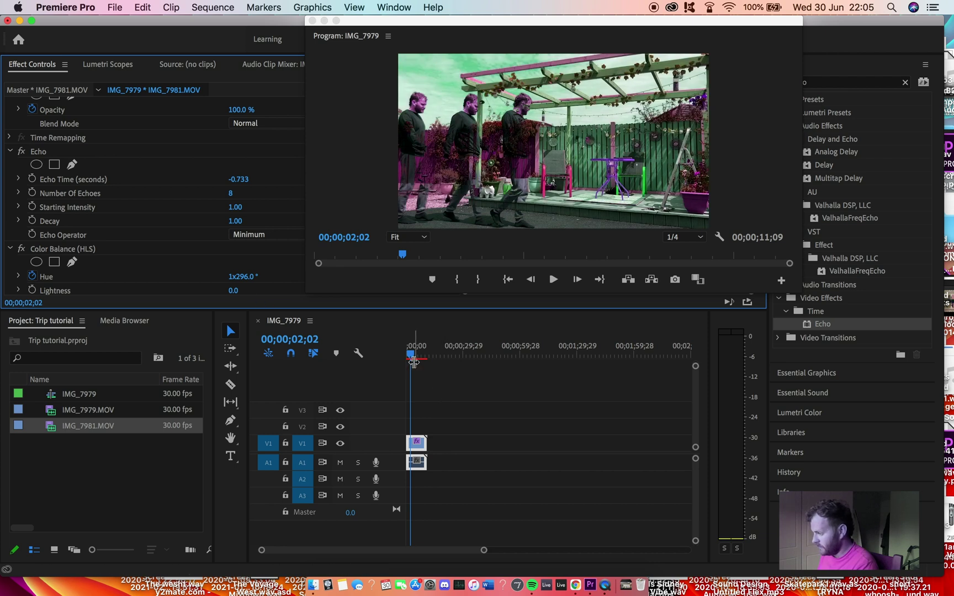